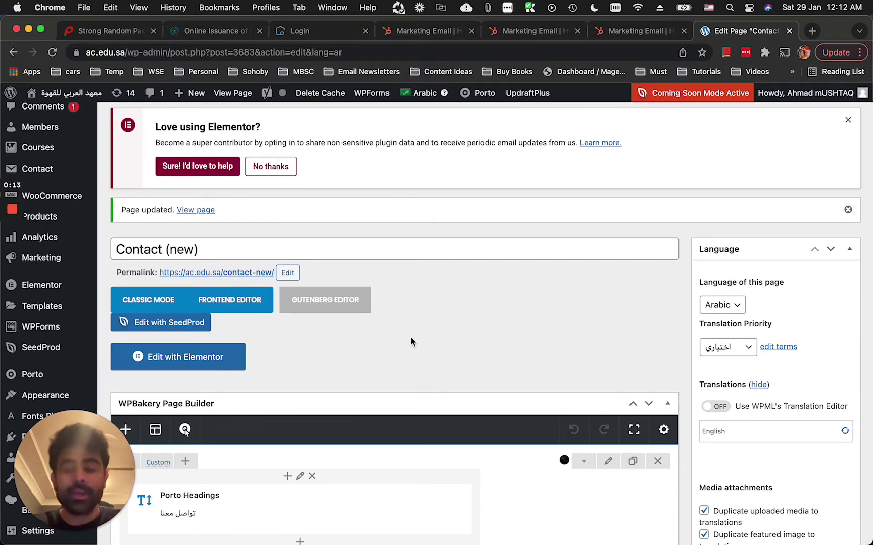
- Examine the Contact (new) page's editor options and its WPBakery layout of headings, info boxes and contact form
scroll(411, 342, "down", 3)
scroll(331, 208, "up", 3)
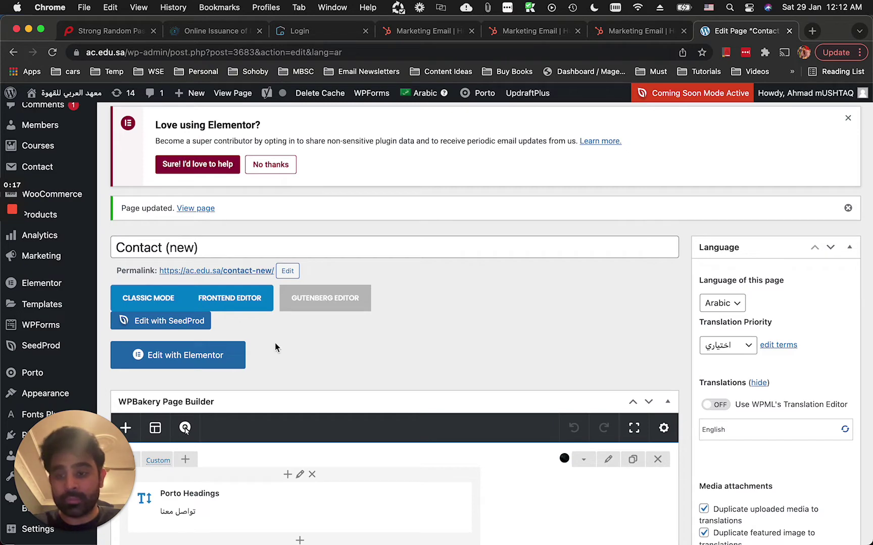
scroll(309, 359, "down", 1)
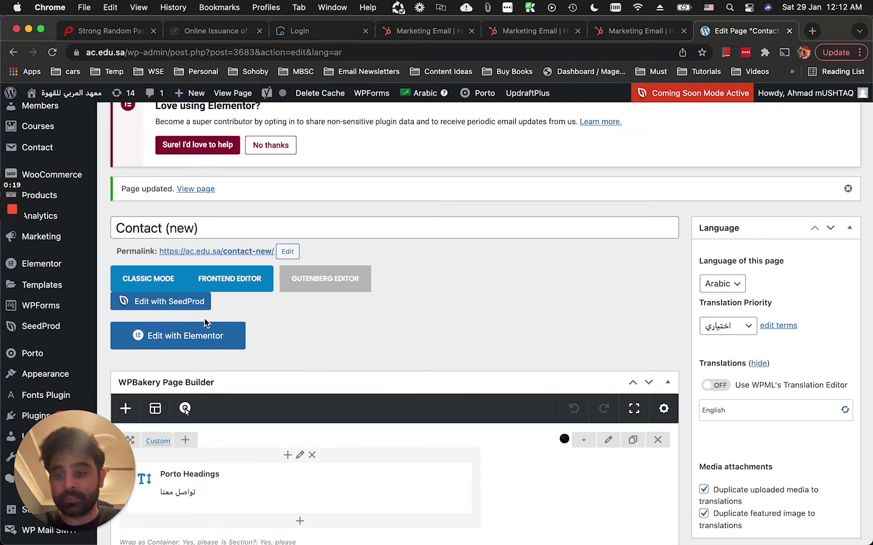
scroll(321, 353, "up", 6)
scroll(437, 362, "down", 5)
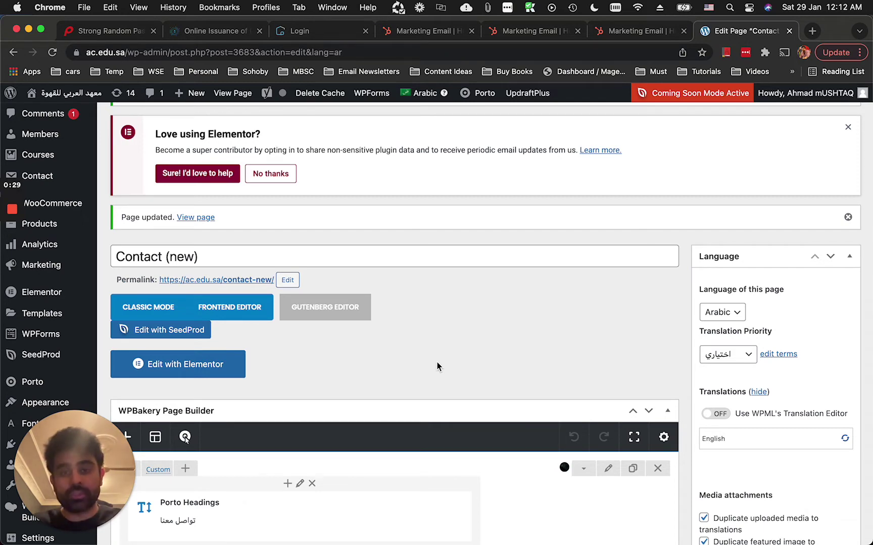
scroll(436, 362, "down", 10)
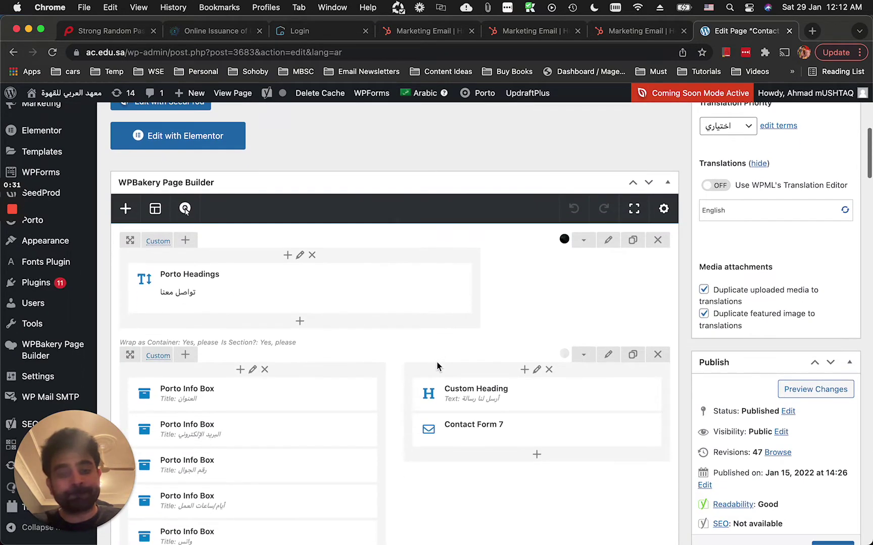
scroll(437, 362, "up", 6)
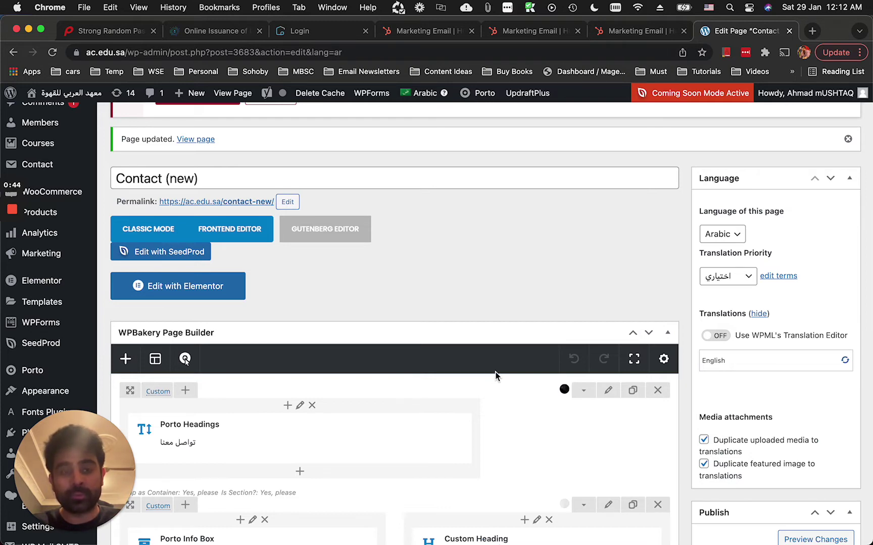
scroll(495, 376, "down", 10)
scroll(496, 376, "up", 9)
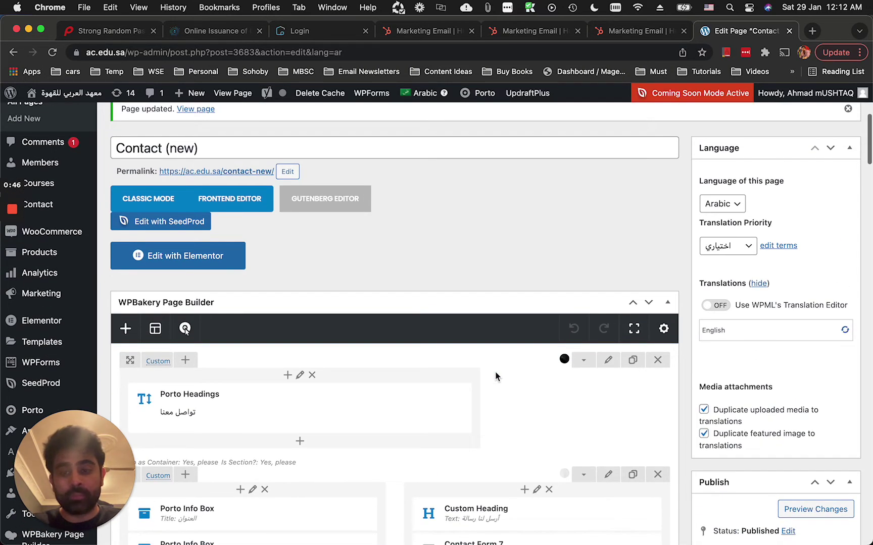
scroll(495, 376, "up", 5)
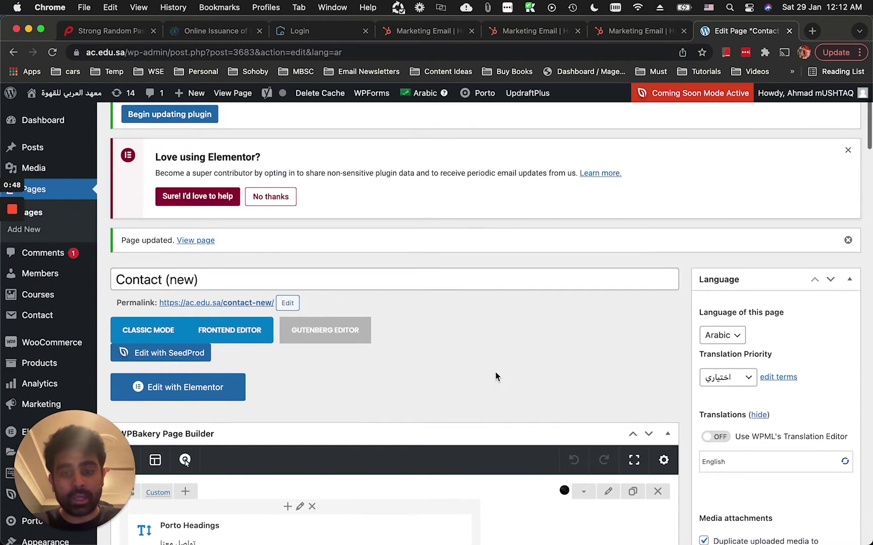
scroll(496, 376, "down", 2)
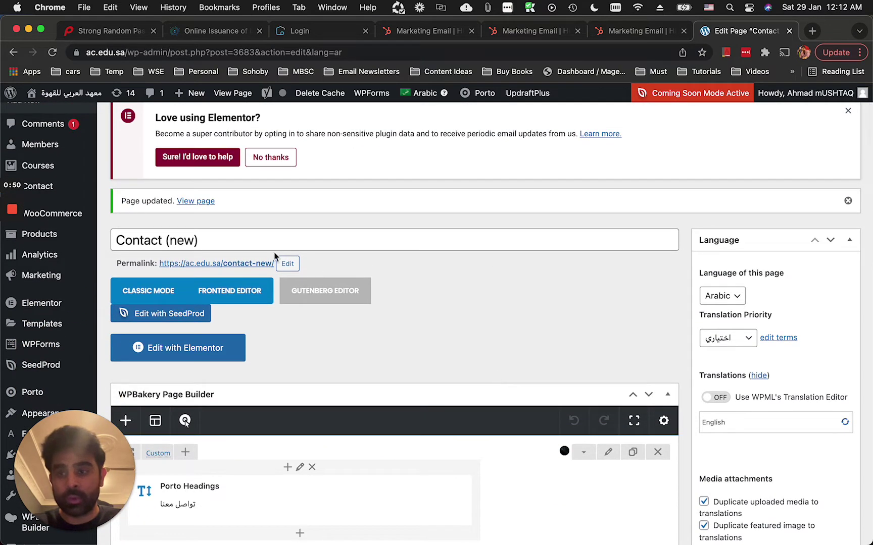
- Open the live site in a new tab and go through the training courses page to the Brewing track
scroll(246, 270, "up", 6)
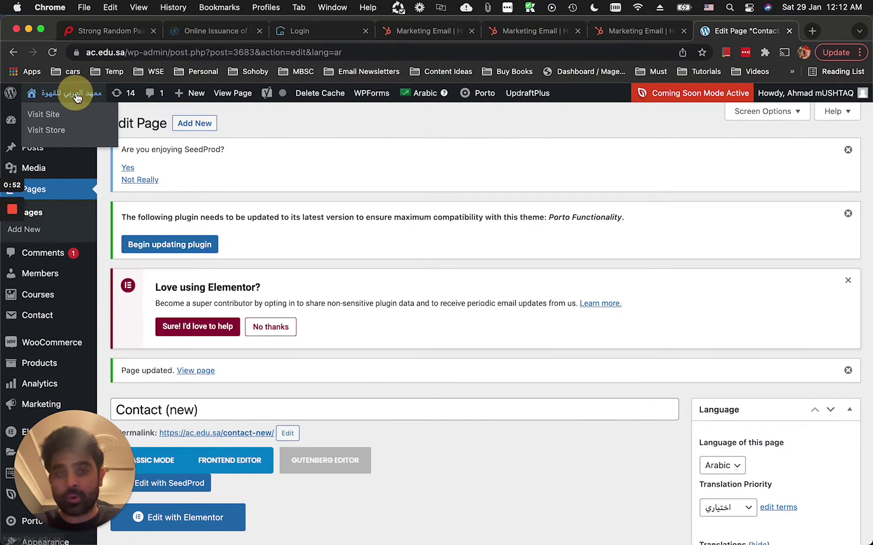
left_click(76, 93, "super")
left_click(735, 31)
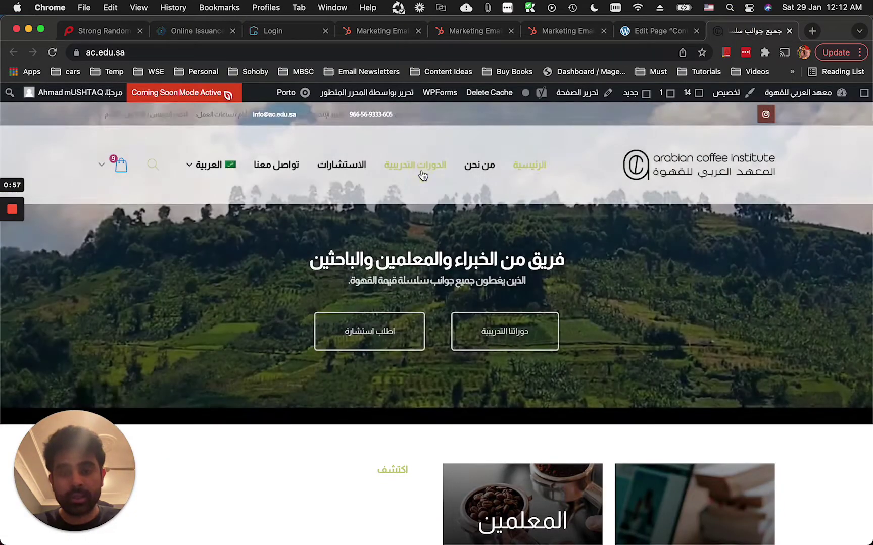
left_click(427, 174)
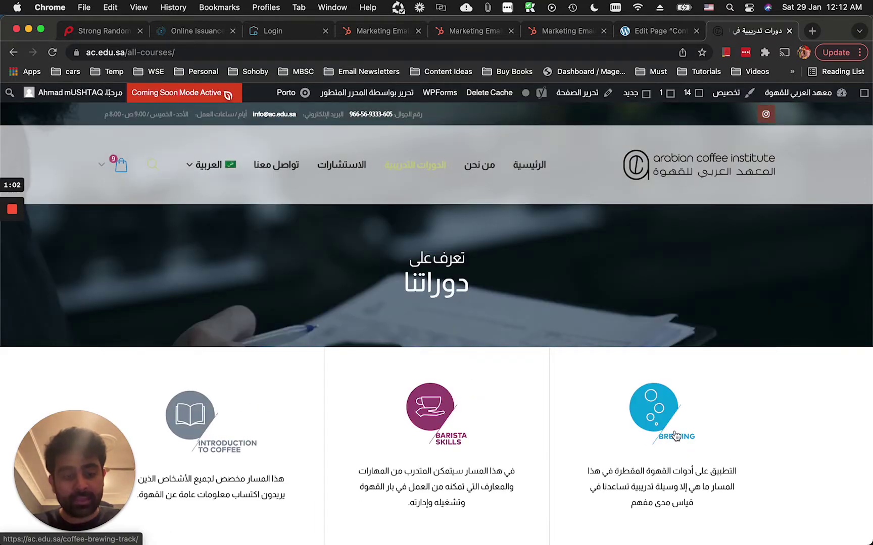
left_click(658, 421)
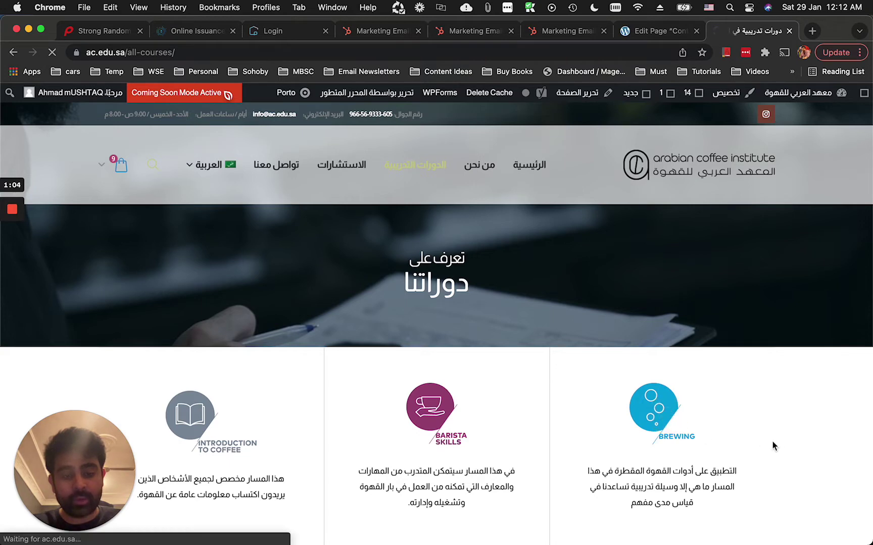
- Examine the coffee brewing track page, from its introduction and goals section to the three course level cards
scroll(614, 463, "down", 5)
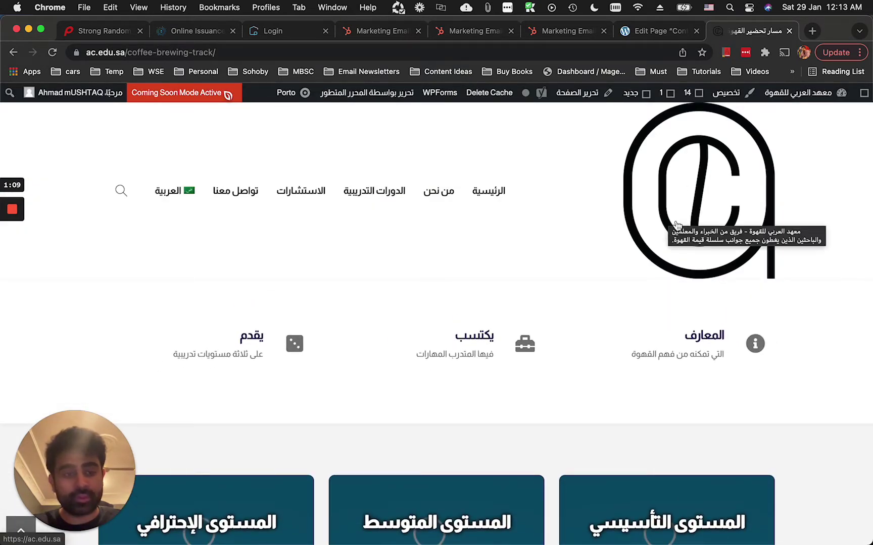
scroll(681, 239, "up", 3)
scroll(727, 325, "up", 5)
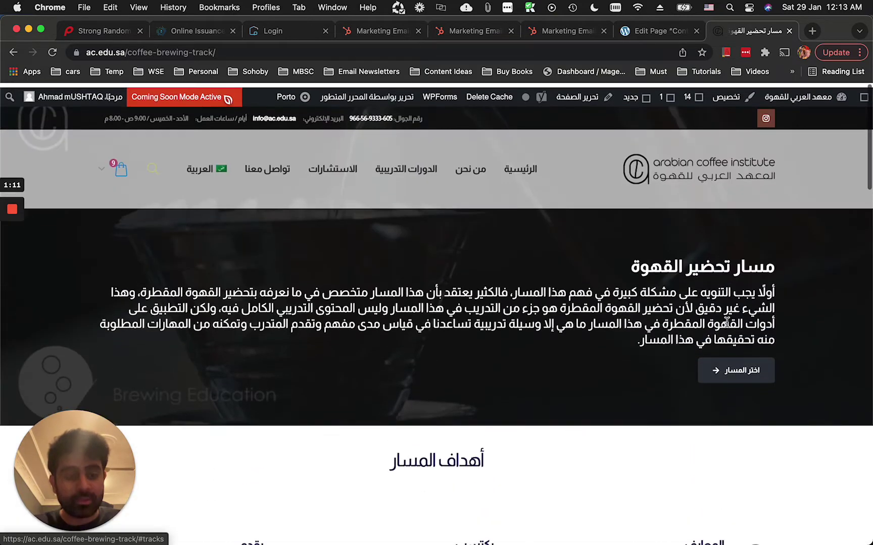
scroll(727, 323, "down", 5)
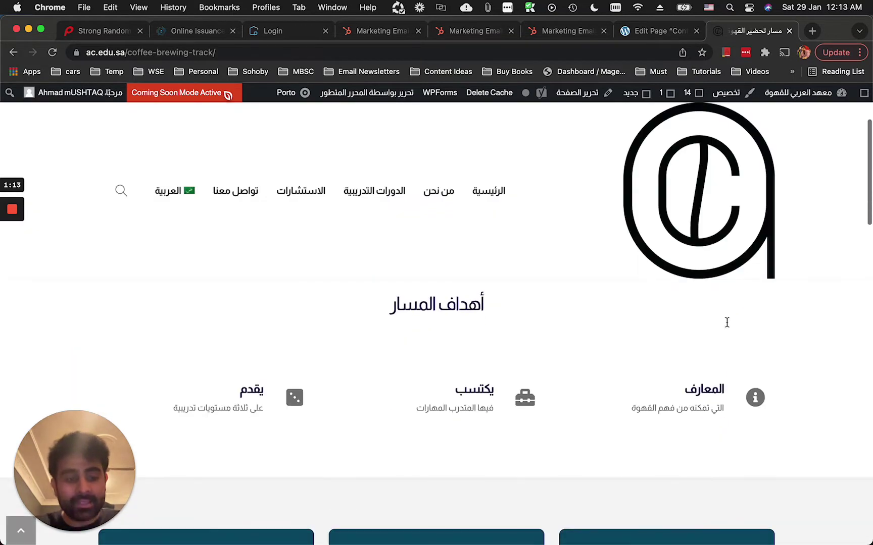
scroll(727, 327, "down", 2)
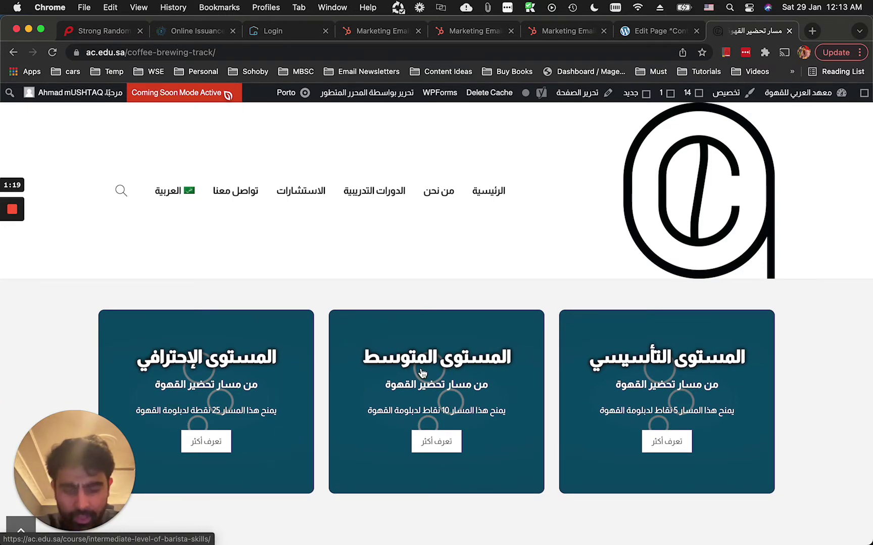
scroll(423, 373, "up", 5)
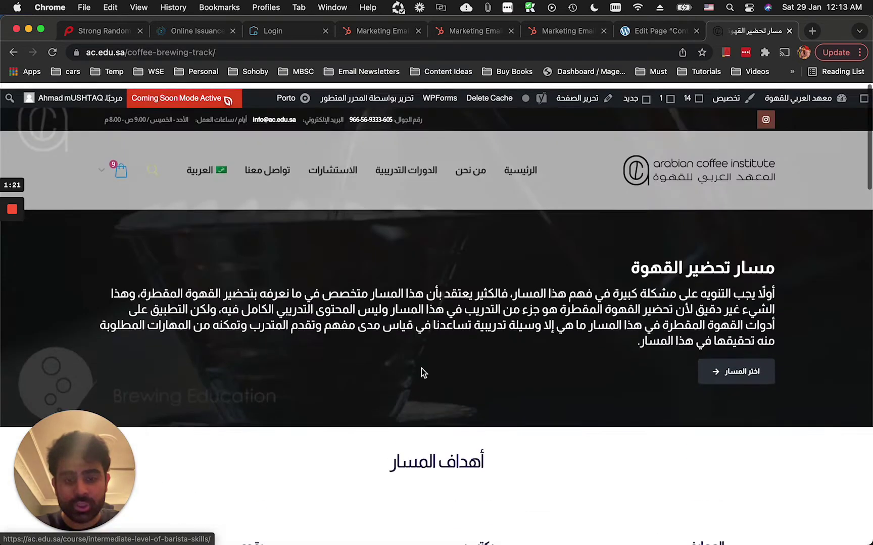
scroll(423, 373, "down", 8)
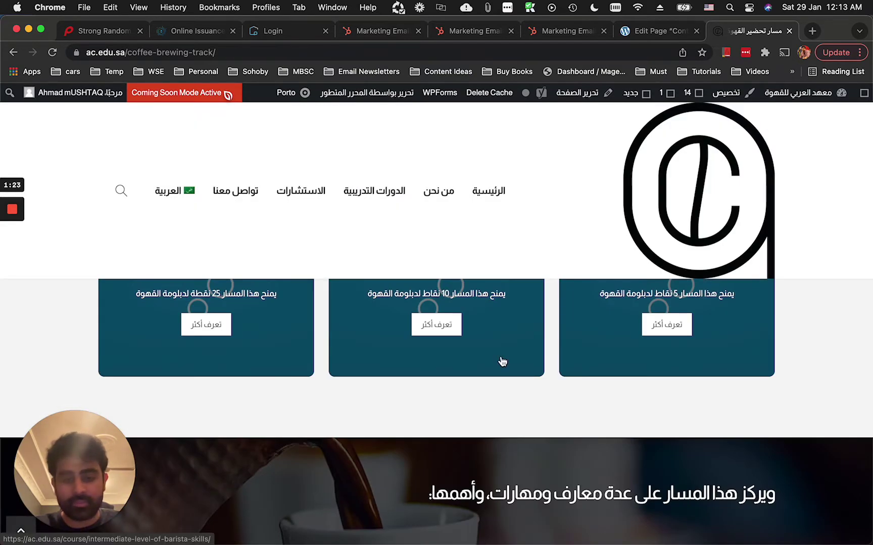
scroll(614, 354, "up", 6)
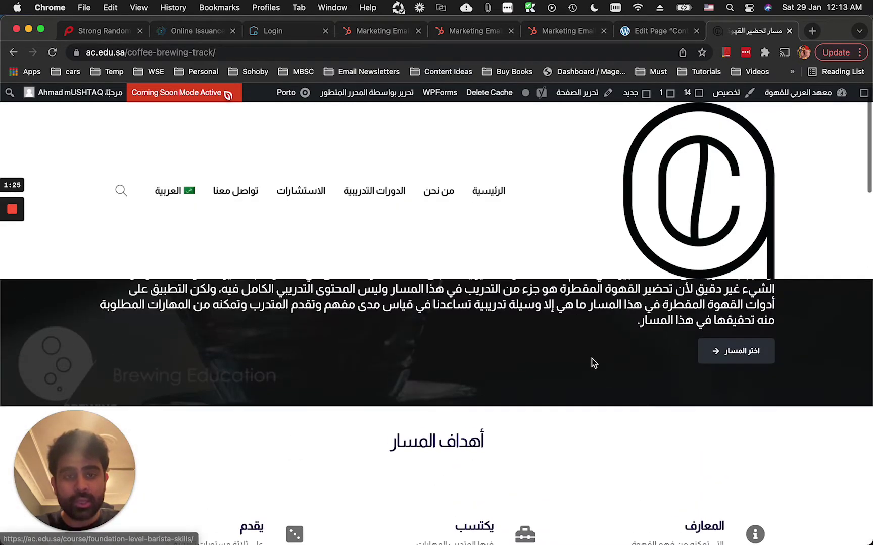
- Open the coffee brewing track page for editing and review its WPBakery layout
left_click(603, 97)
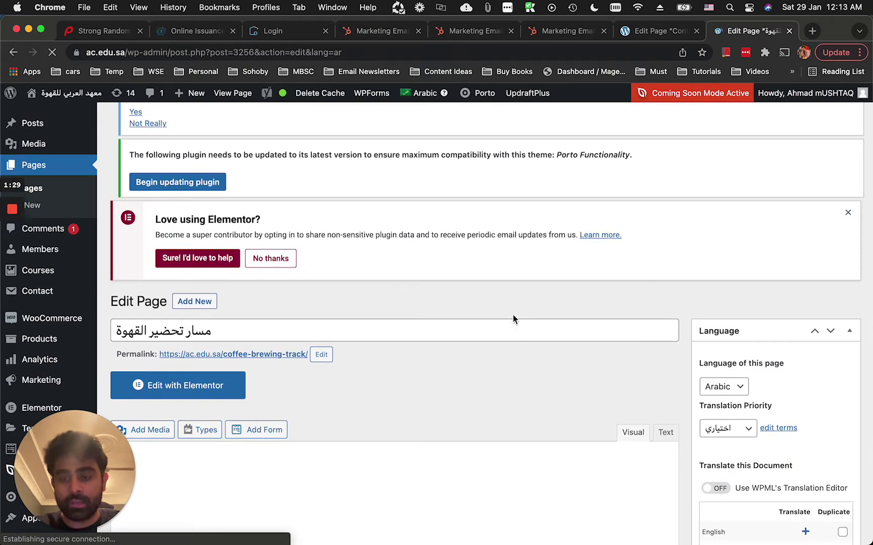
scroll(383, 375, "down", 3)
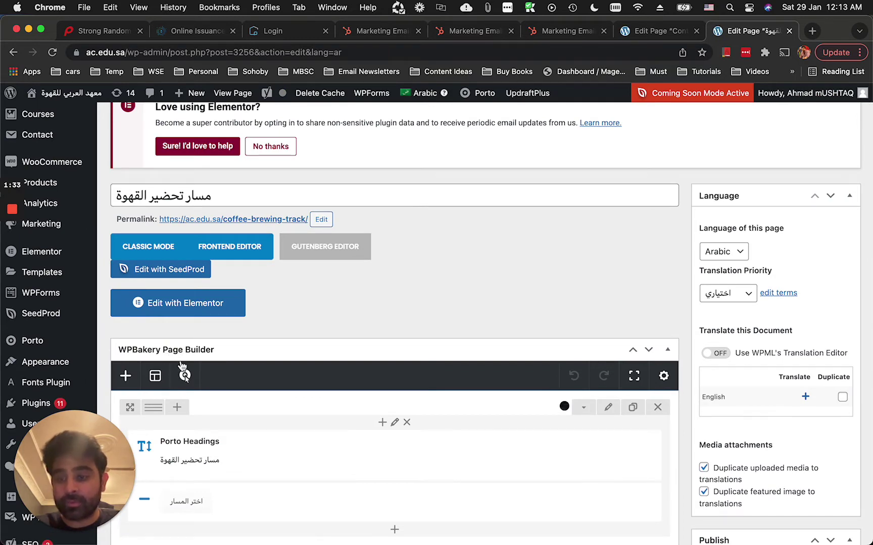
scroll(362, 355, "down", 2)
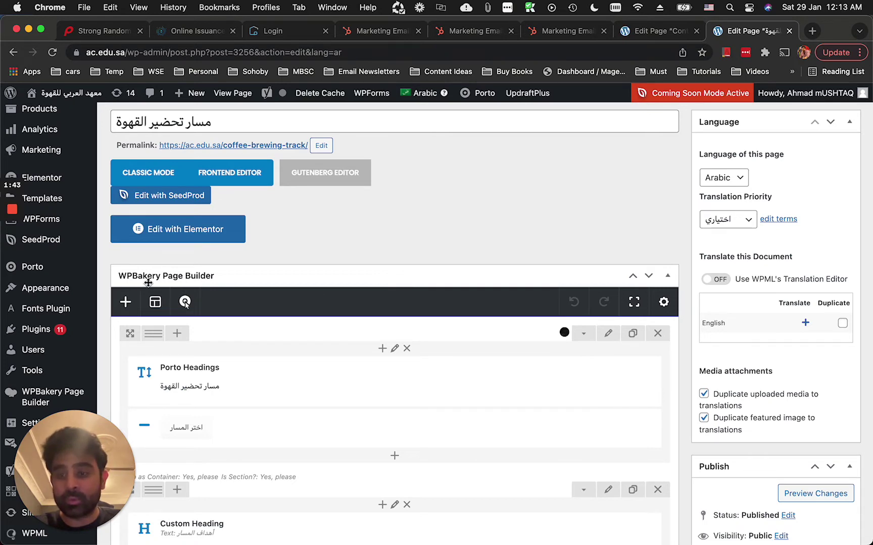
scroll(349, 301, "down", 5)
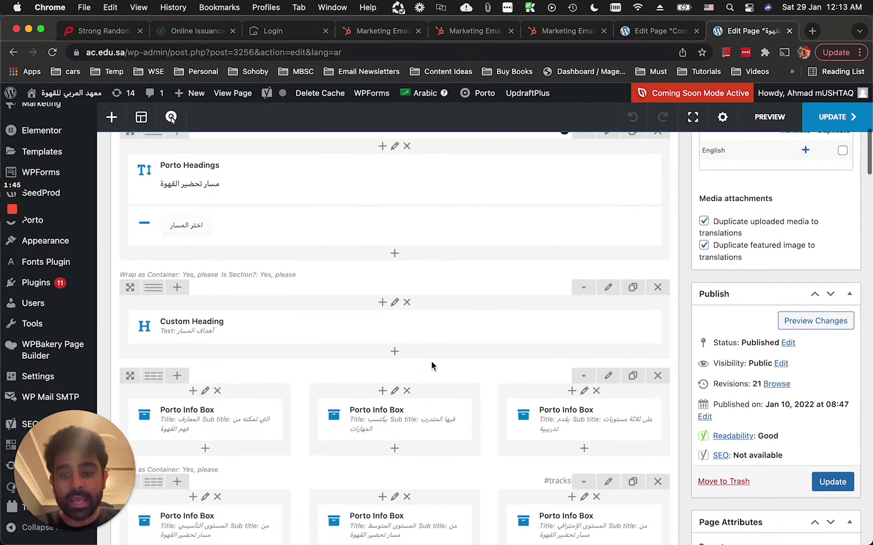
scroll(432, 362, "up", 6)
scroll(481, 388, "down", 3)
scroll(470, 389, "up", 3)
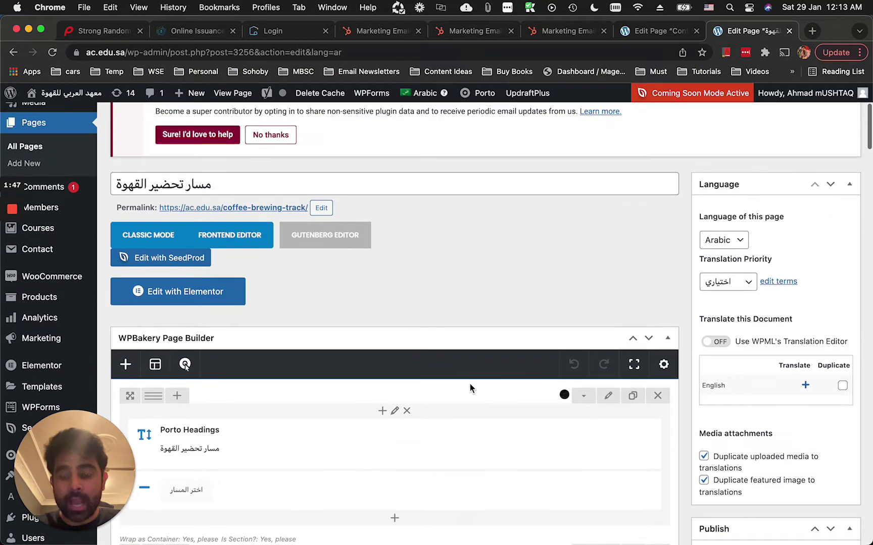
- Save the page's current WPBakery layout as a template named "courses - 29-1-22" and close the templates window
scroll(185, 366, "down", 1)
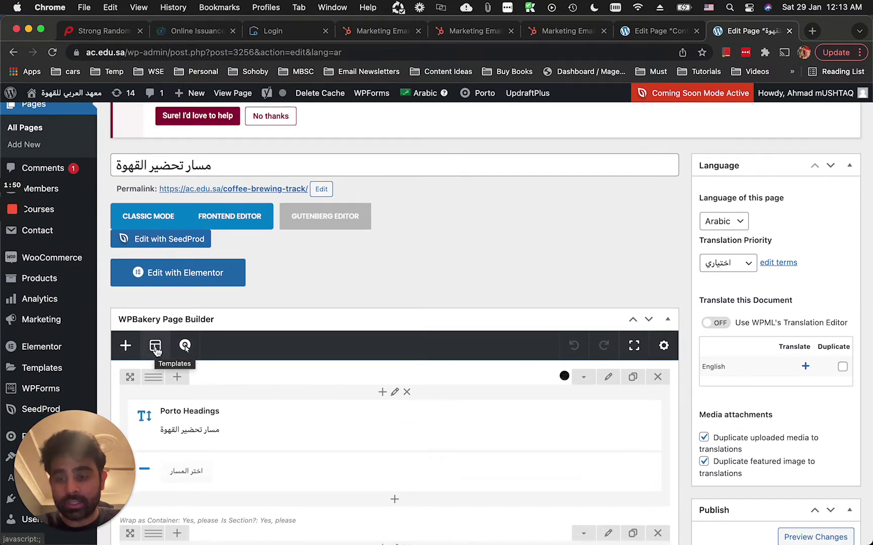
left_click(156, 347)
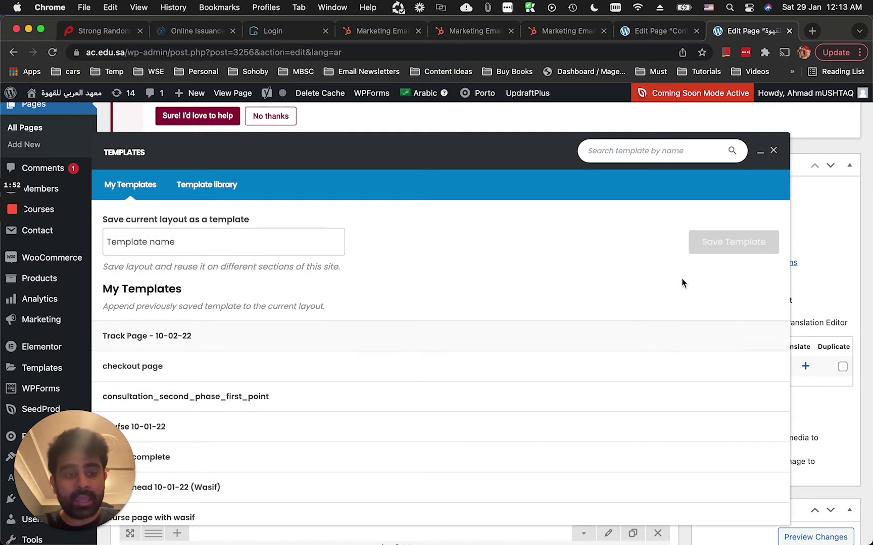
left_click(277, 246)
type("imsd")
key("super+a")
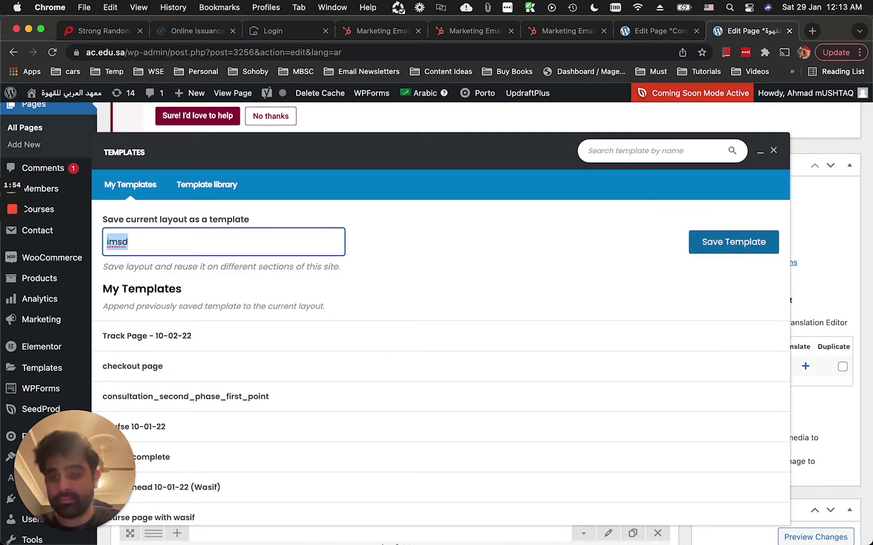
type("c")
key("BackSpace")
type("courses - 29-1-22")
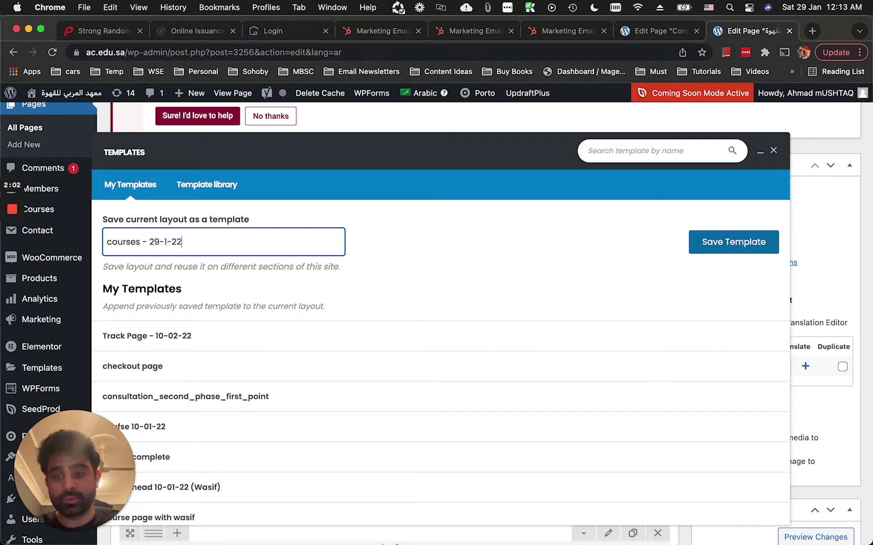
left_click(711, 244)
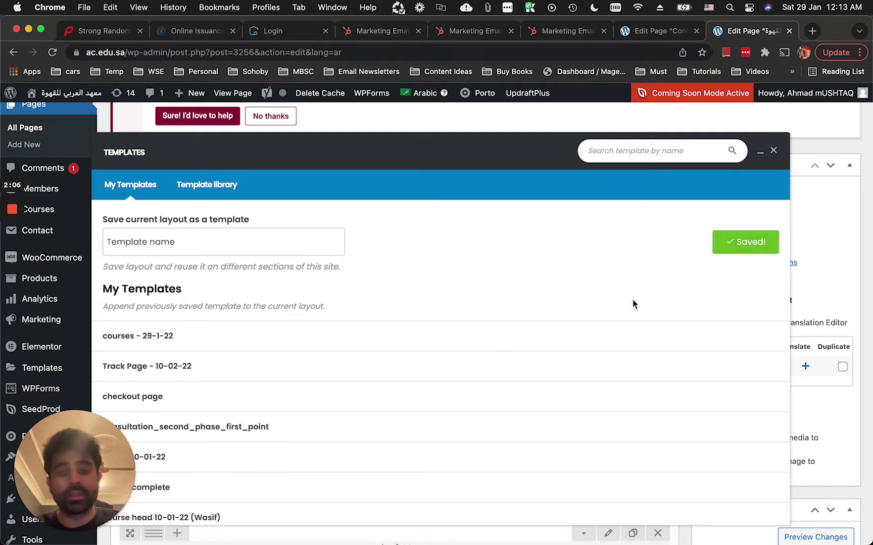
left_click(774, 150)
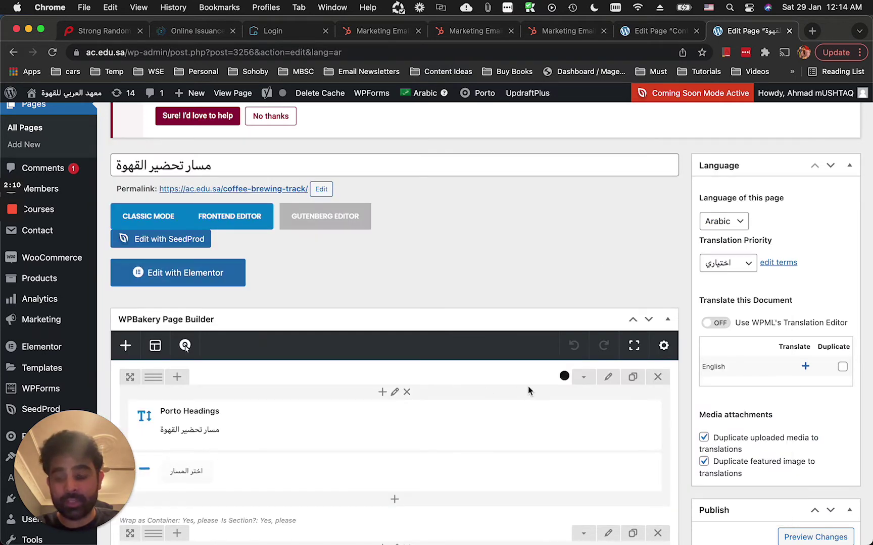
- Review the brewing track page's heading and info box rows in the WPBakery layout
scroll(397, 287, "up", 3)
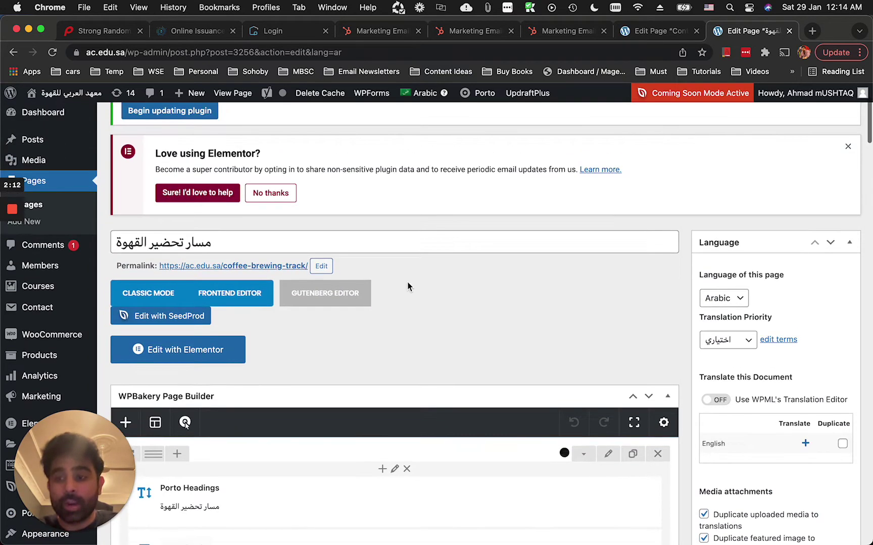
scroll(297, 331, "down", 1)
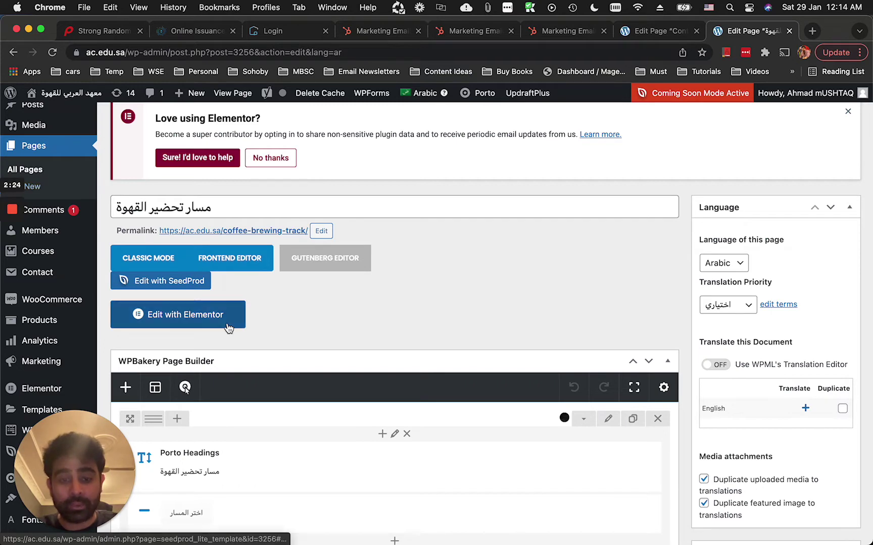
scroll(496, 350, "down", 5)
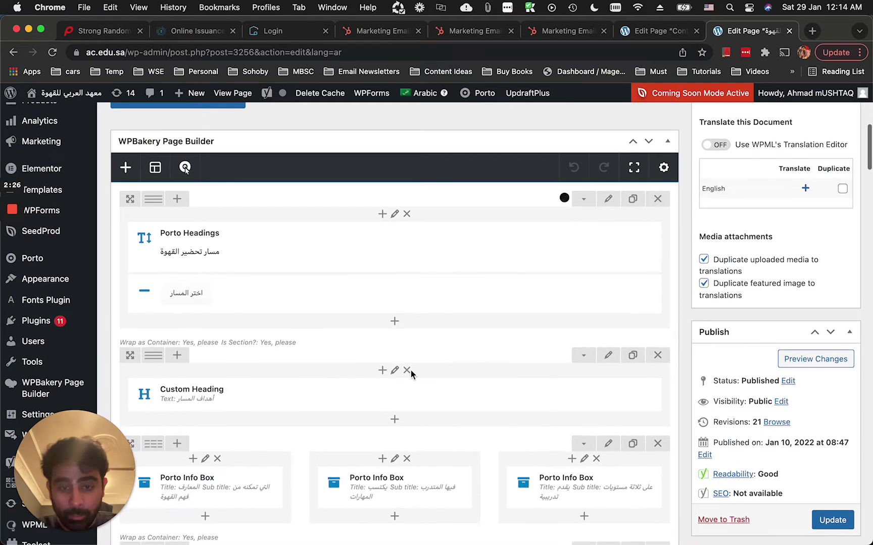
scroll(404, 389, "down", 3)
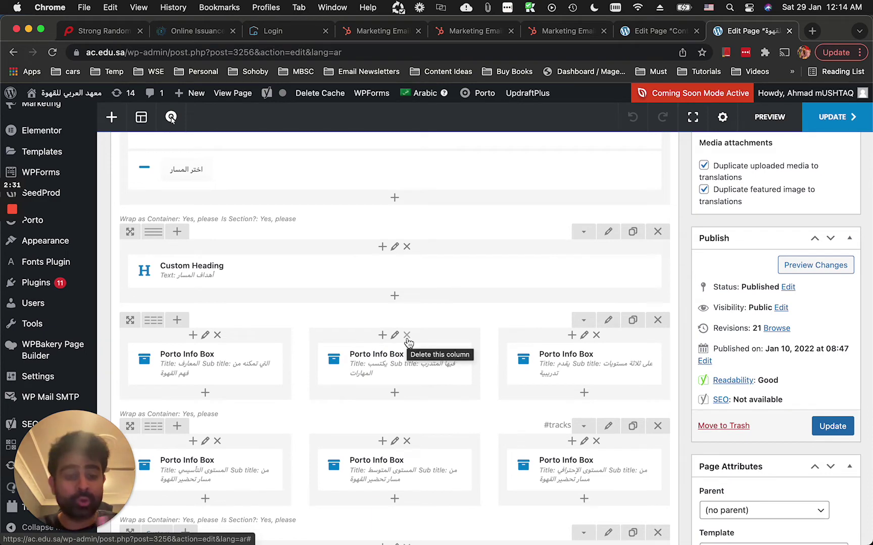
scroll(408, 342, "up", 2)
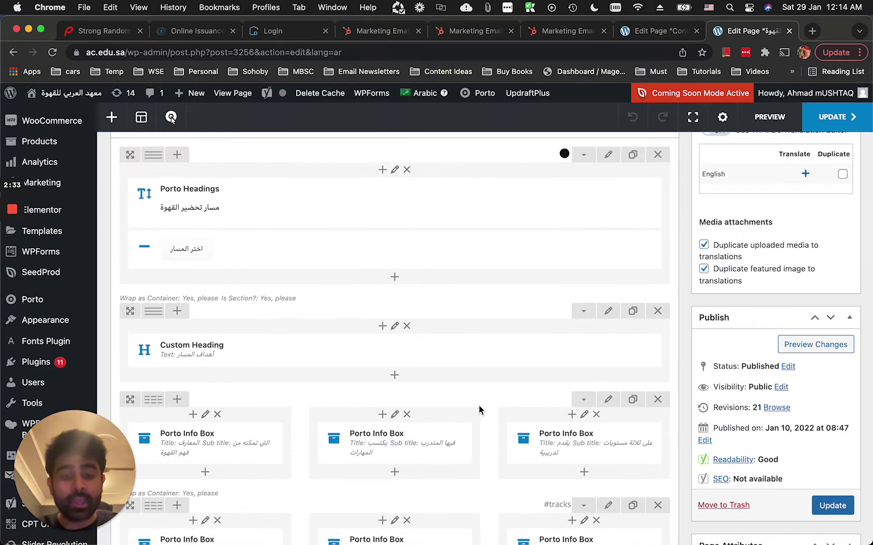
- Create a new page on the site and title it "test page"
scroll(478, 410, "up", 6)
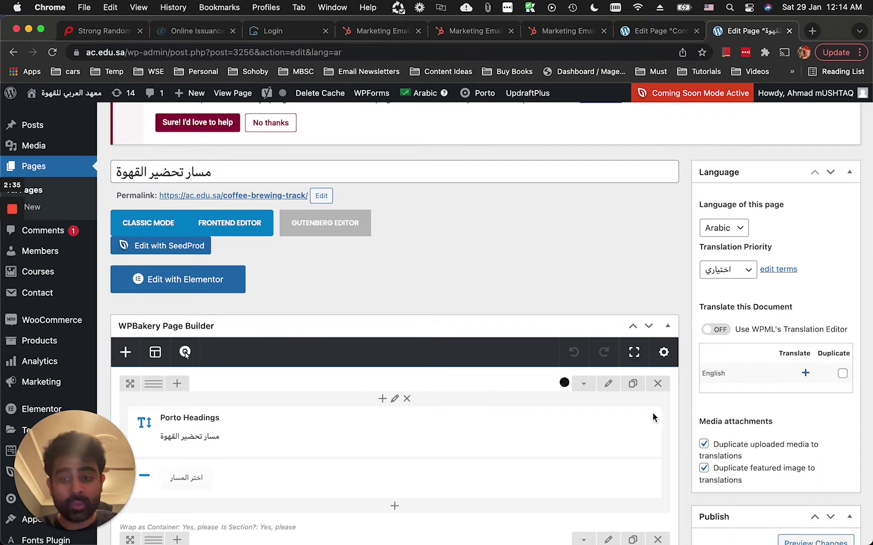
mouse_move(515, 434)
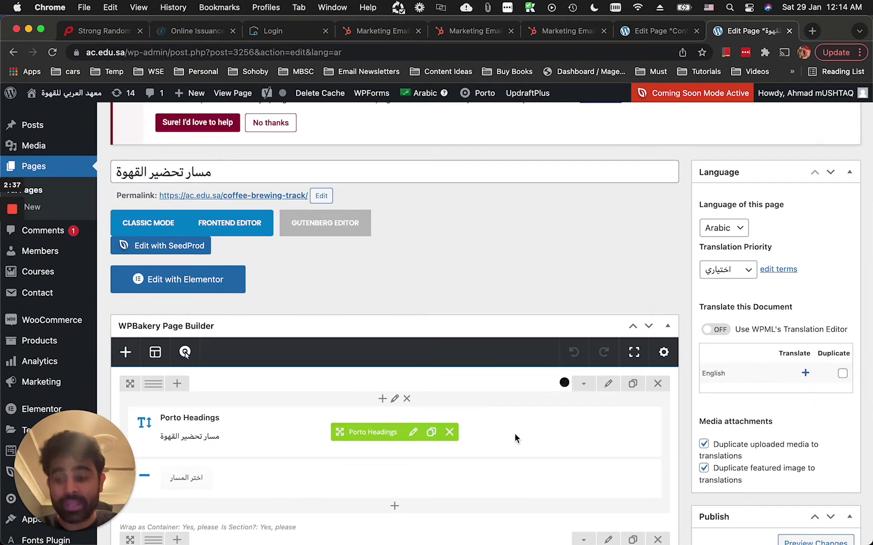
scroll(386, 356, "up", 4)
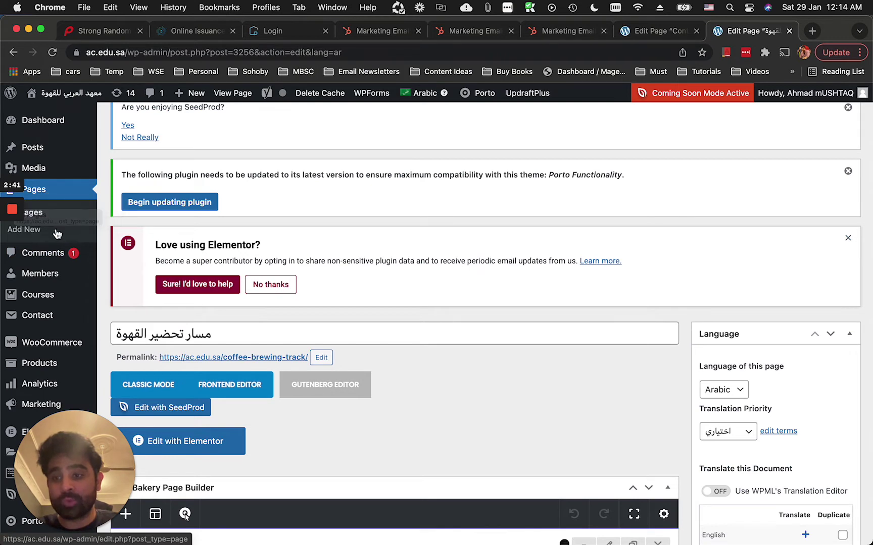
left_click(50, 231)
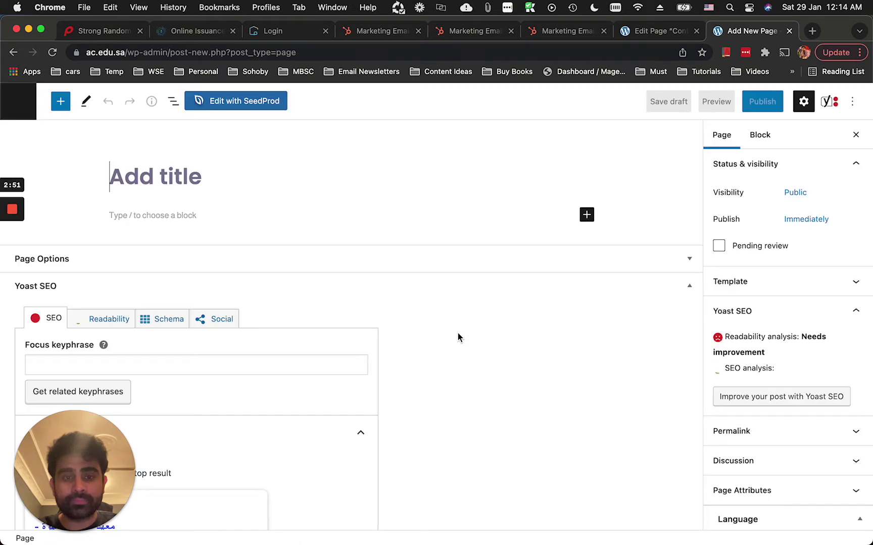
type("te")
key("BackSpace")
type("te")
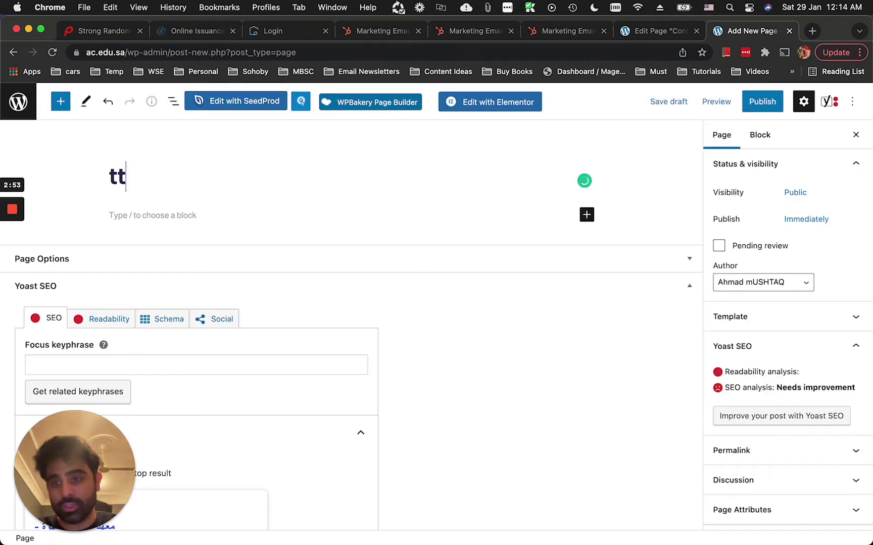
key("BackSpace")
key("BackSpace")
key("BackSpace")
type("e")
key("BackSpace")
type("test page")
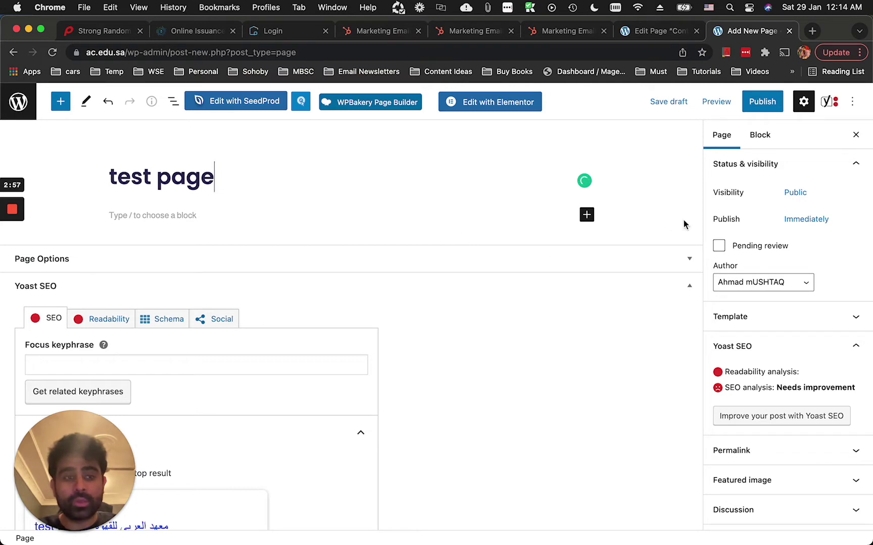
- Publish the test page and switch it to the WPBakery backend editor
left_click(762, 101)
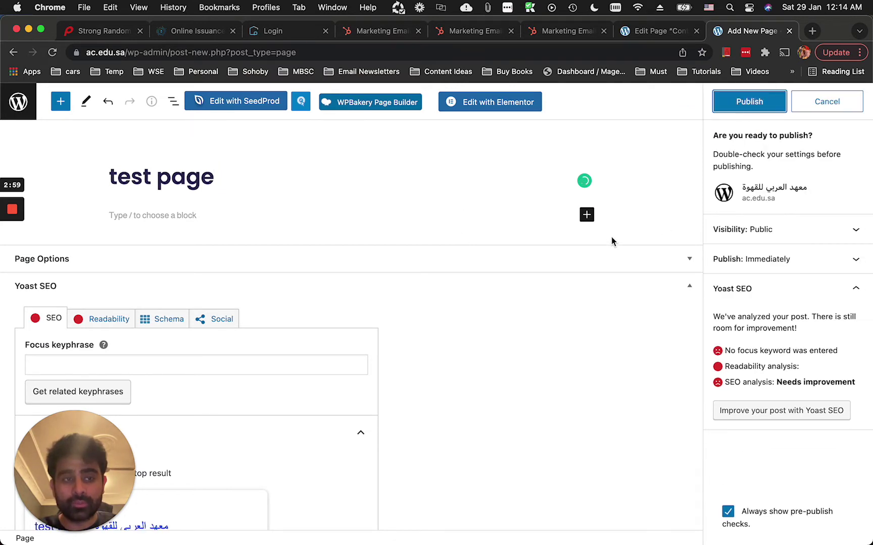
left_click(753, 101)
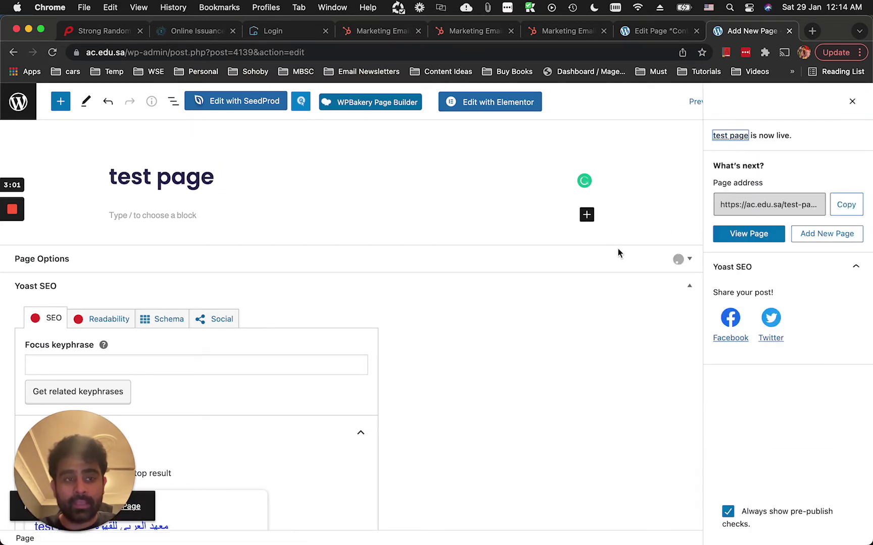
left_click(372, 104)
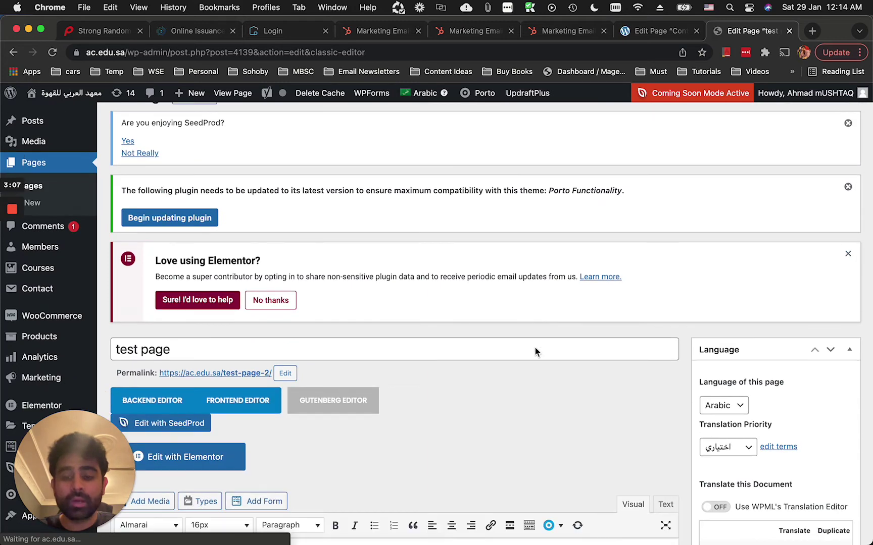
scroll(515, 364, "down", 3)
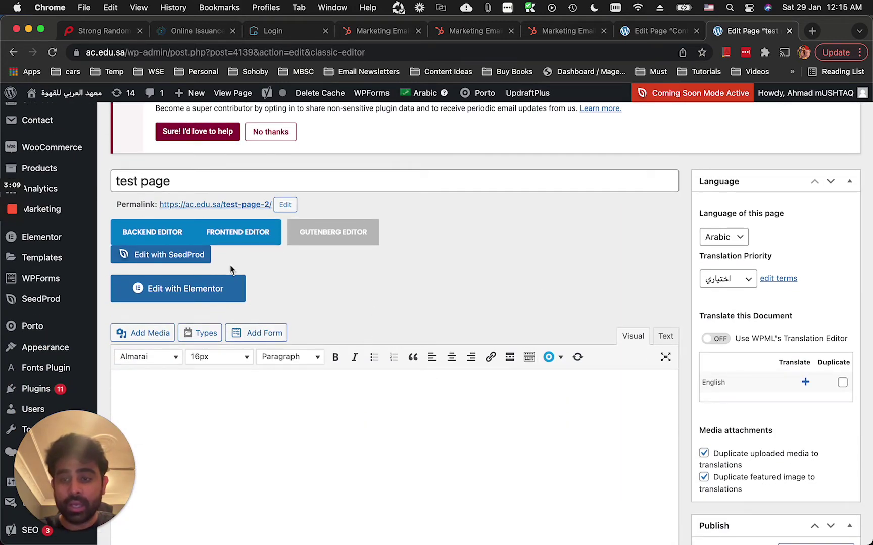
left_click(161, 240)
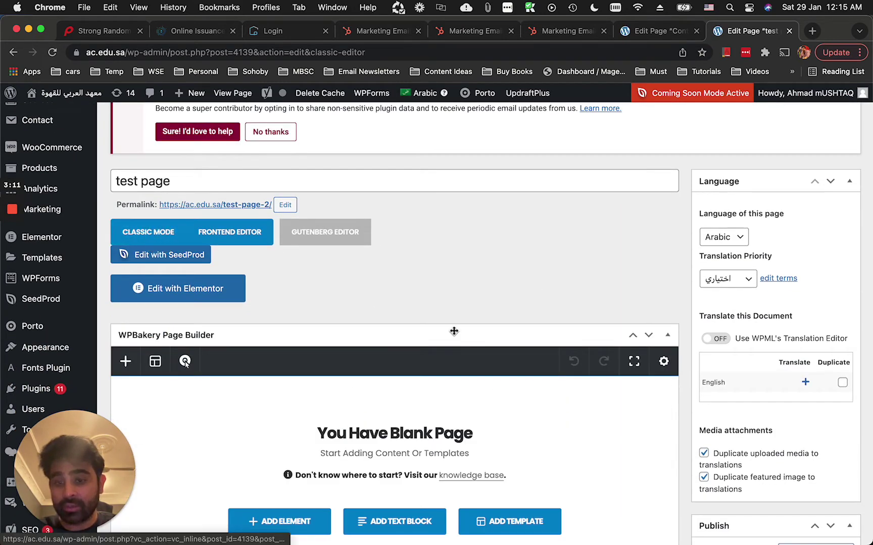
scroll(470, 328, "down", 2)
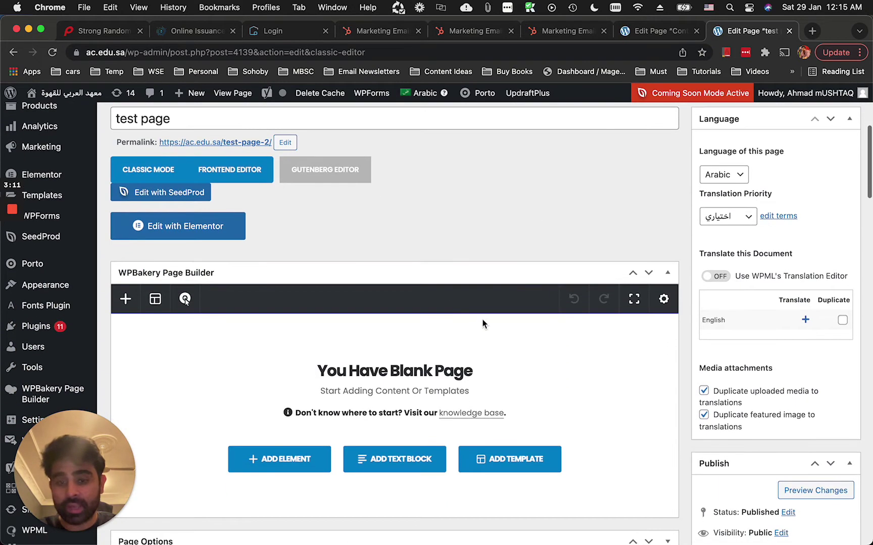
- Append the saved template "courses - 29-1-22" to the blank test page and review the loaded rows
left_click(162, 305)
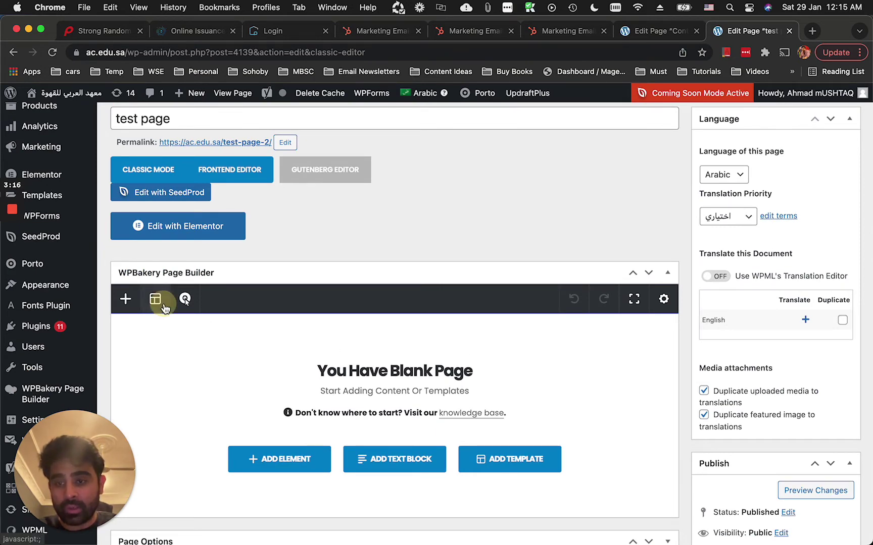
scroll(345, 336, "down", 1)
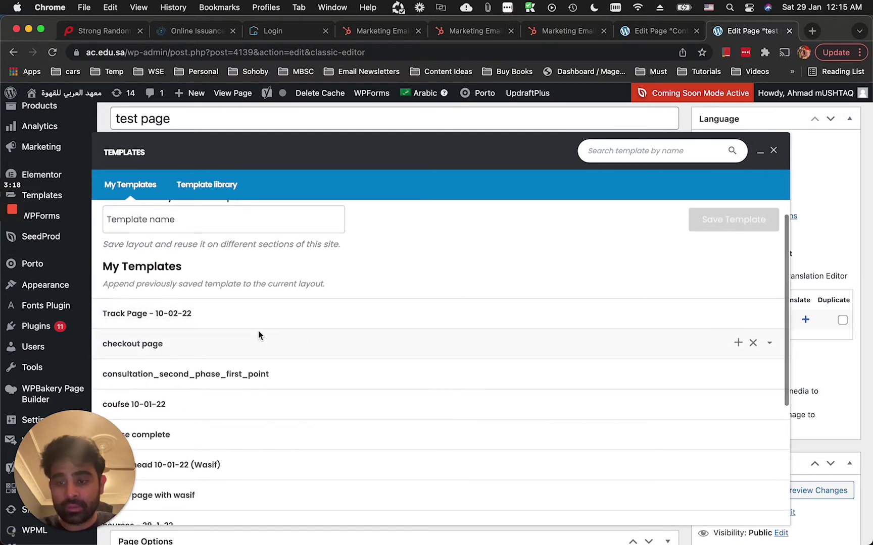
scroll(259, 331, "down", 5)
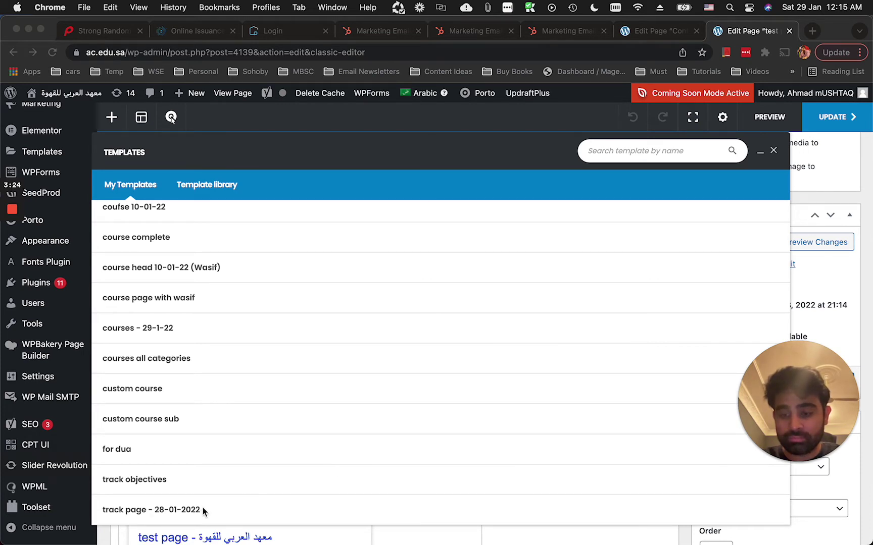
scroll(230, 477, "down", 1)
scroll(229, 478, "up", 1)
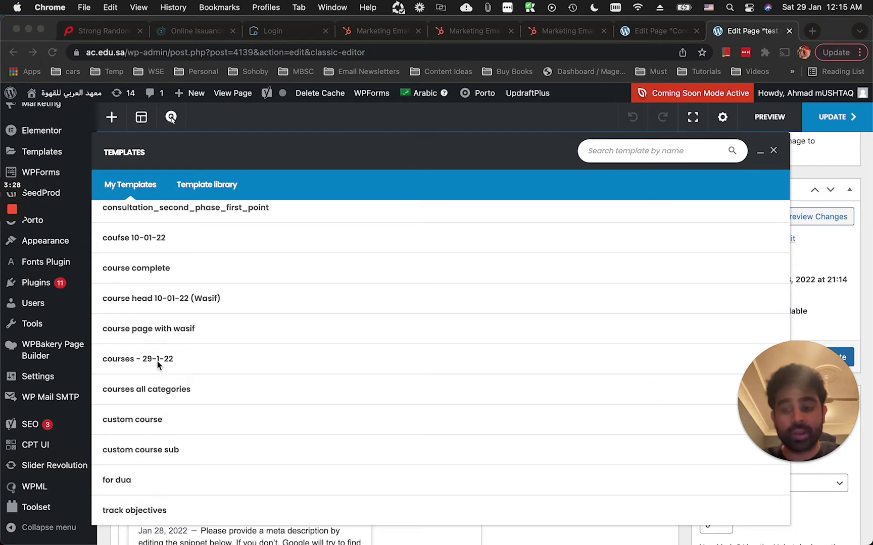
left_click(130, 363)
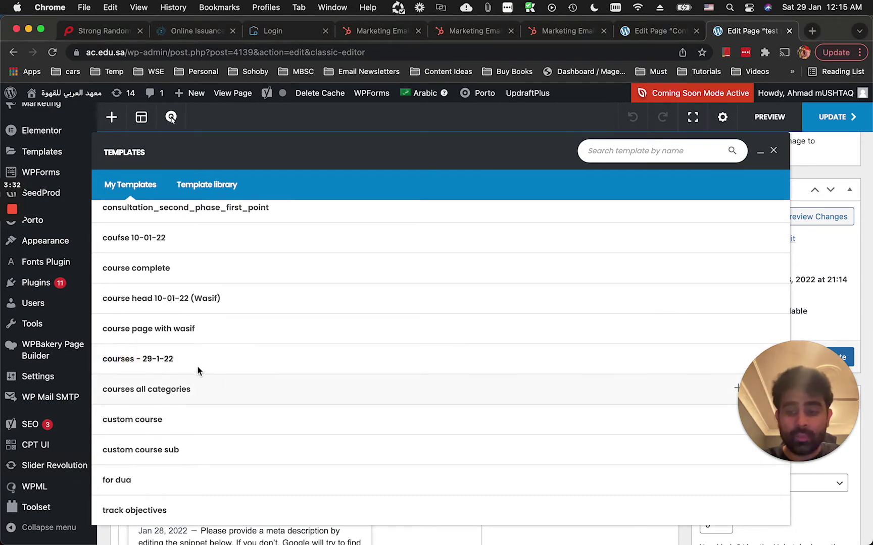
scroll(255, 338, "down", 10)
scroll(344, 329, "up", 20)
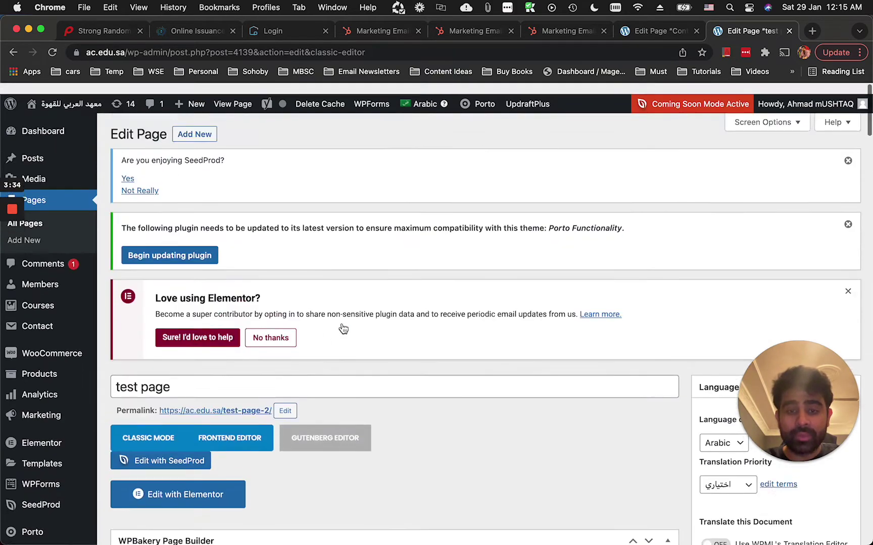
scroll(452, 336, "down", 10)
scroll(453, 341, "up", 5)
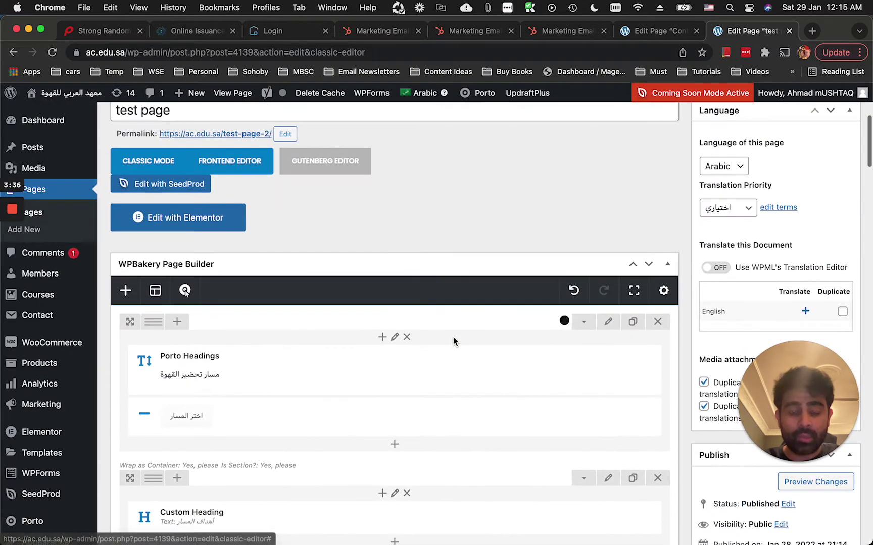
scroll(535, 341, "down", 5)
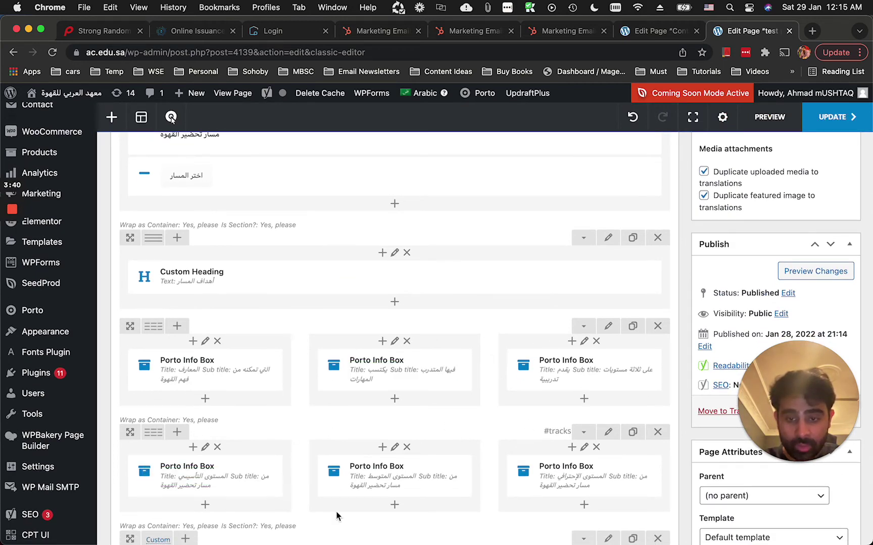
- Delete every row of the test page's layout except the #tracks row with the three course level info boxes
scroll(665, 356, "up", 4)
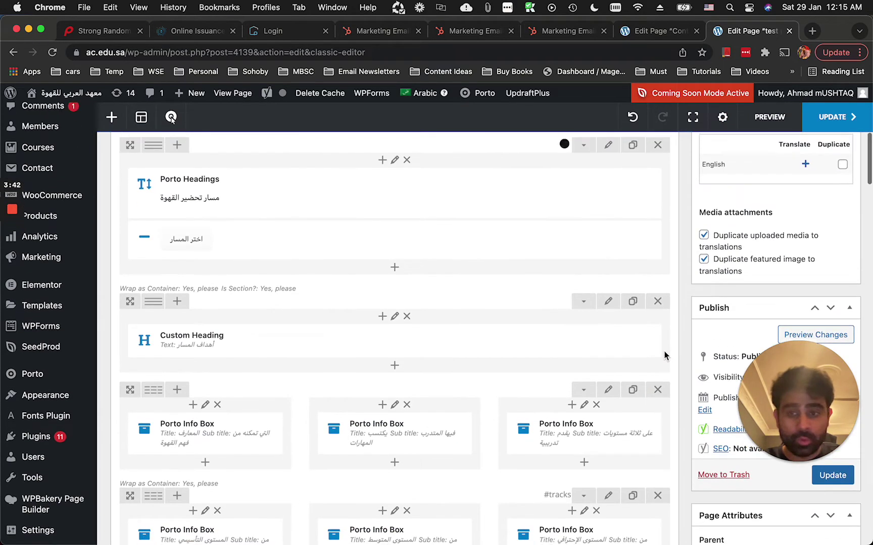
left_click(657, 232)
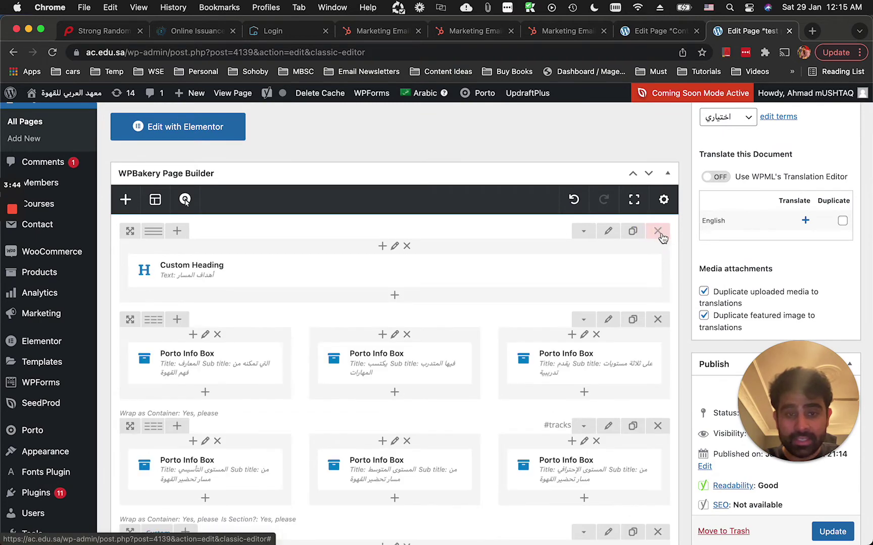
left_click(657, 232)
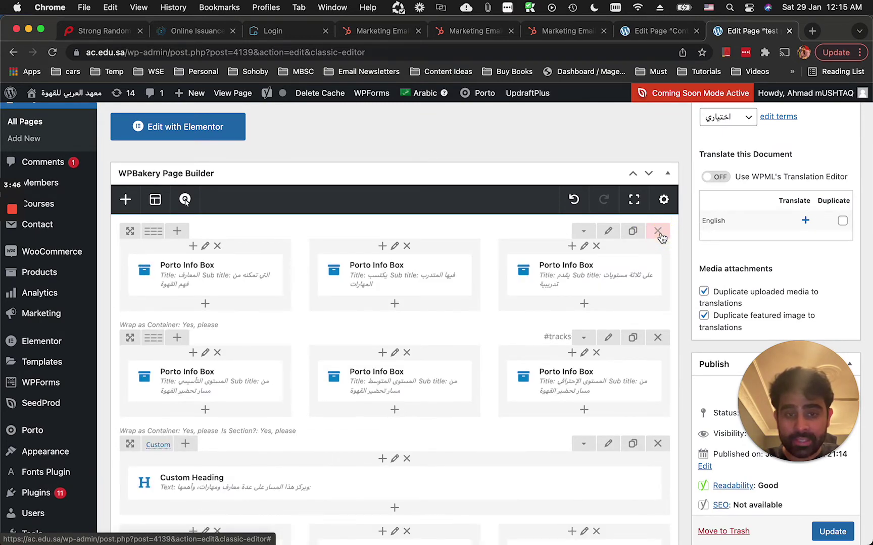
left_click(658, 232)
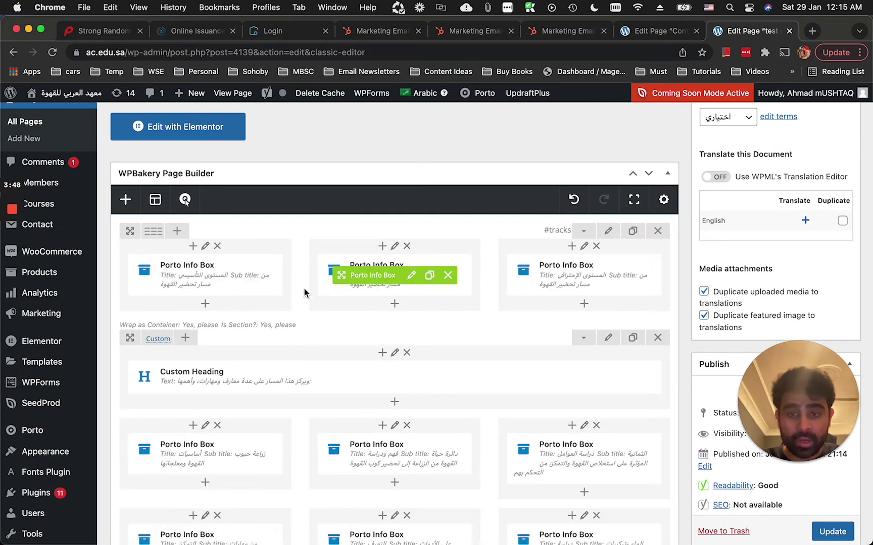
left_click(657, 339)
left_click(658, 338)
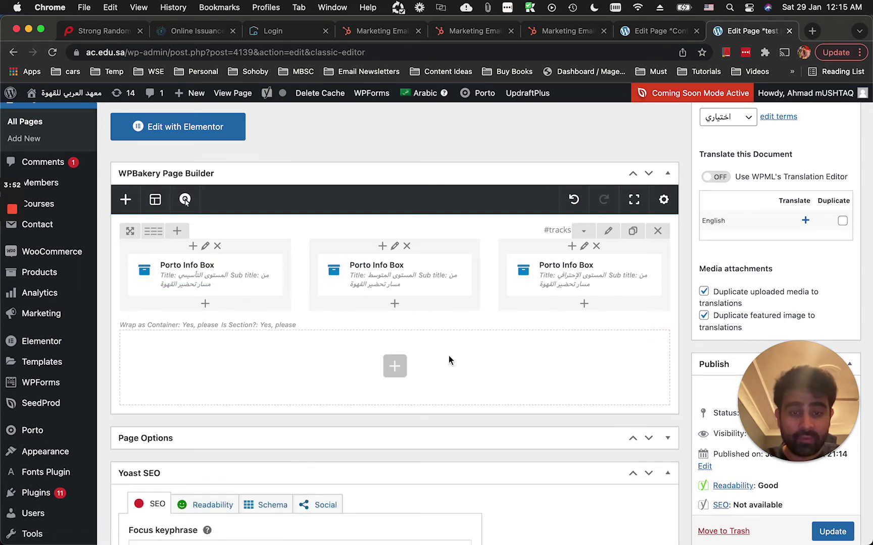
- Save the reduced layout as a template named "courses - part of the page 29-1-22" and close the templates window
scroll(479, 331, "up", 3)
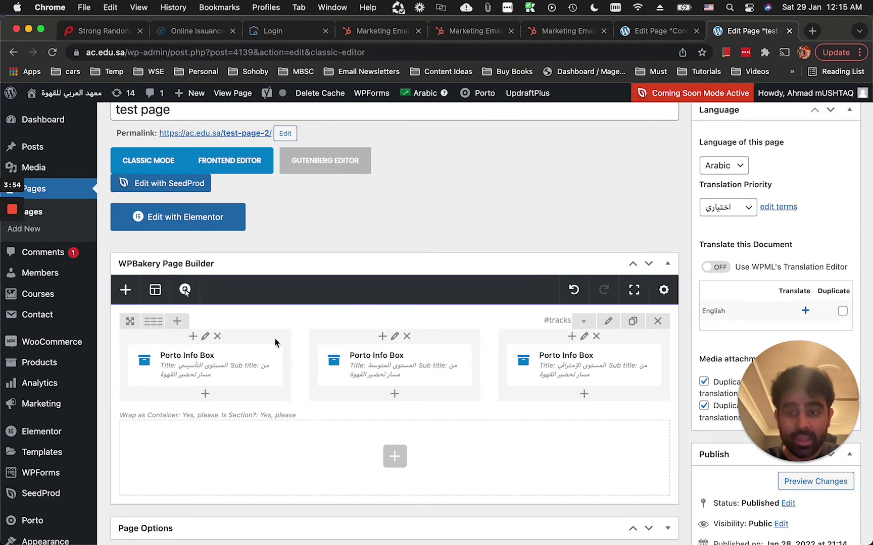
left_click(155, 290)
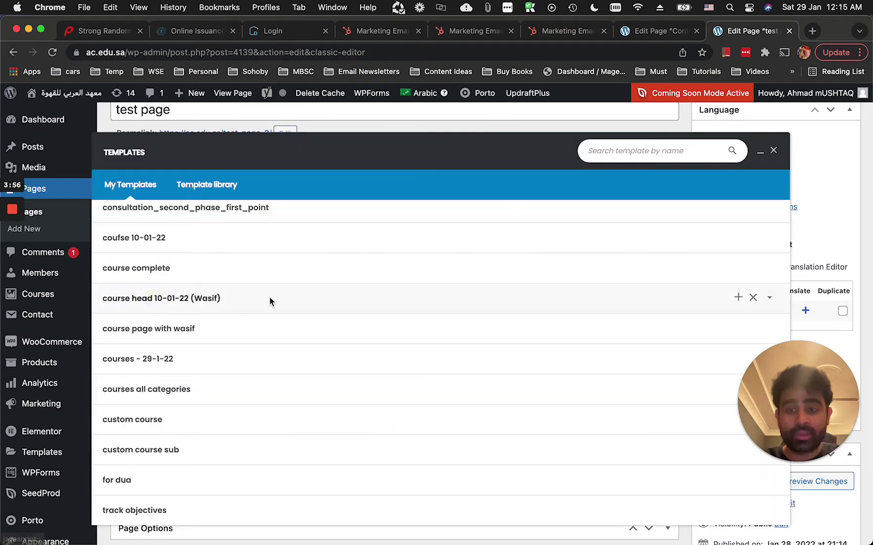
scroll(486, 286, "up", 3)
left_click(279, 243)
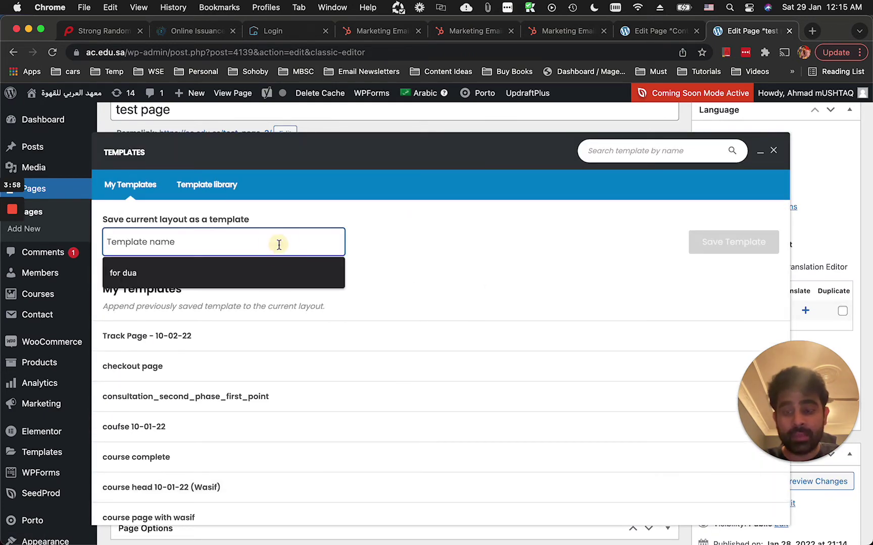
type("courses - part o")
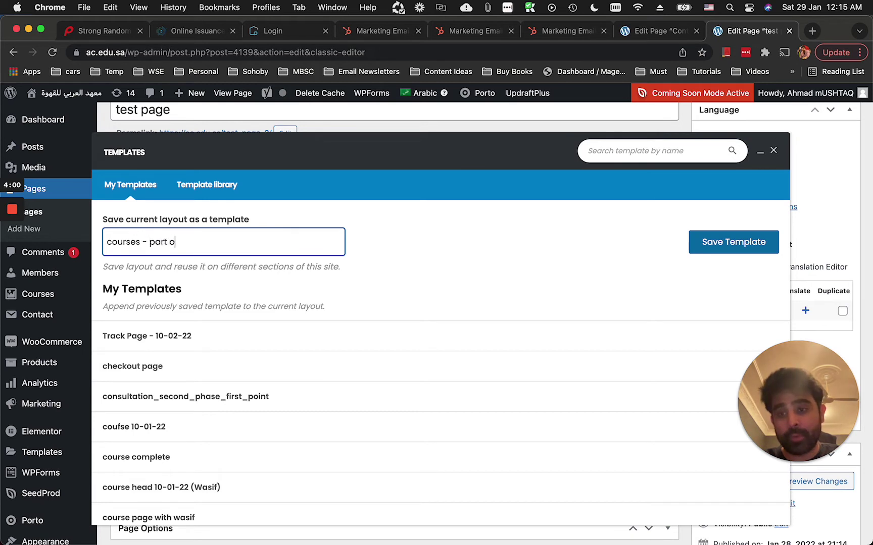
type("f the page 29-")
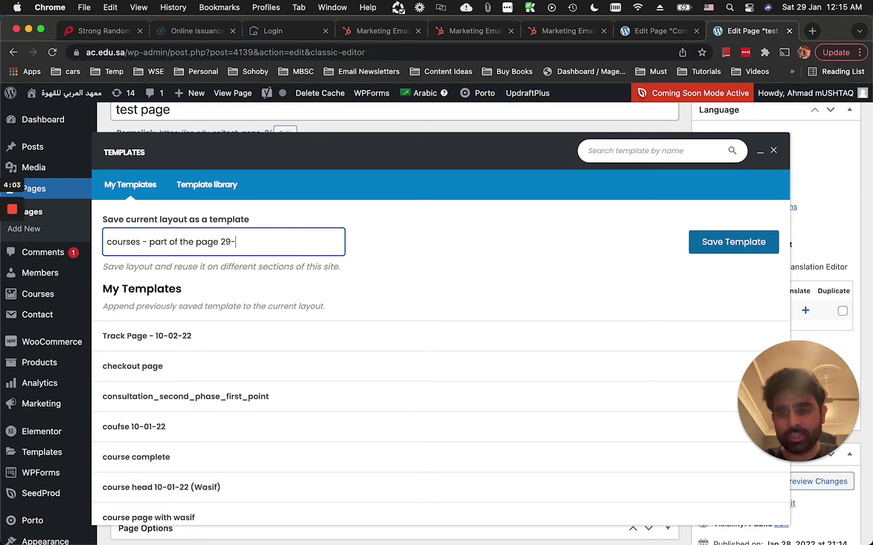
type("1-22")
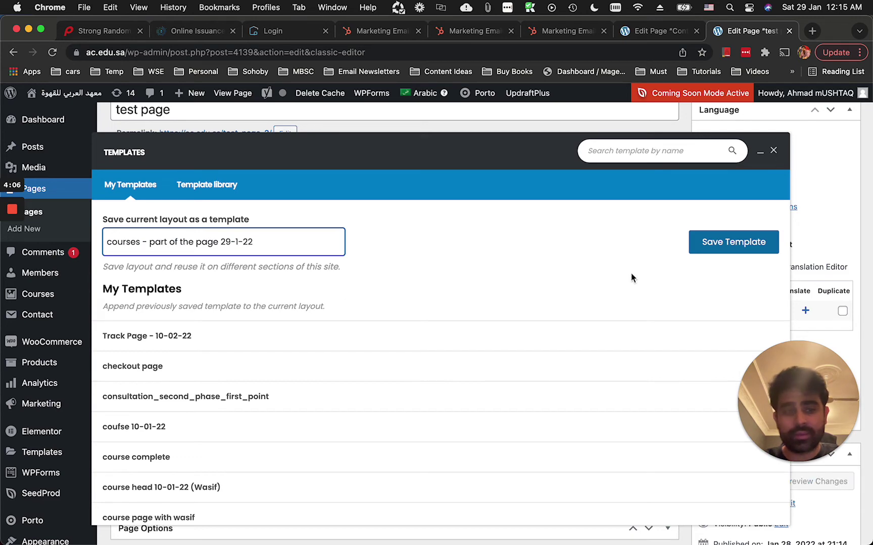
left_click(724, 245)
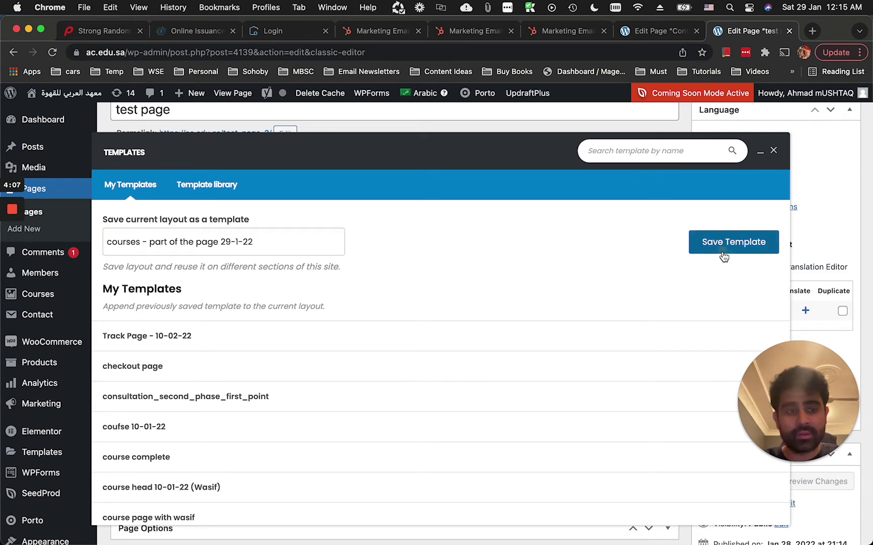
left_click(773, 150)
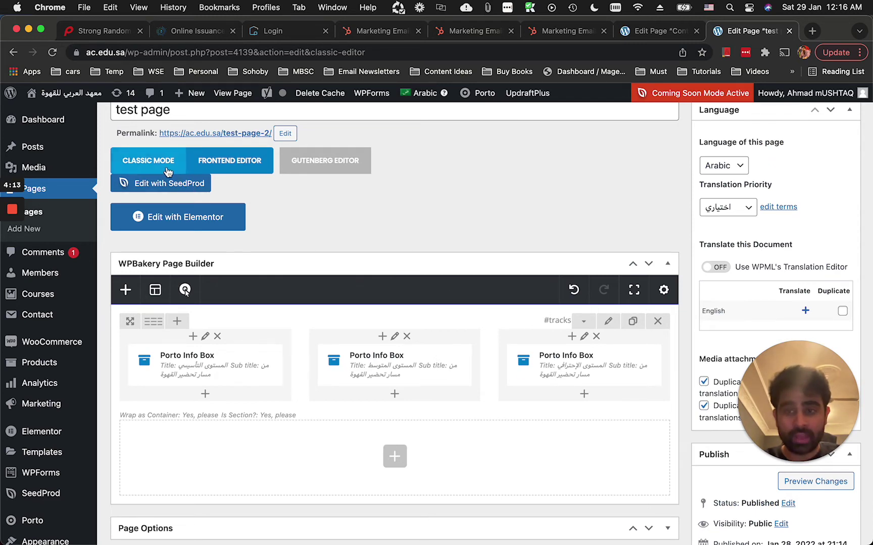
scroll(776, 321, "up", 5)
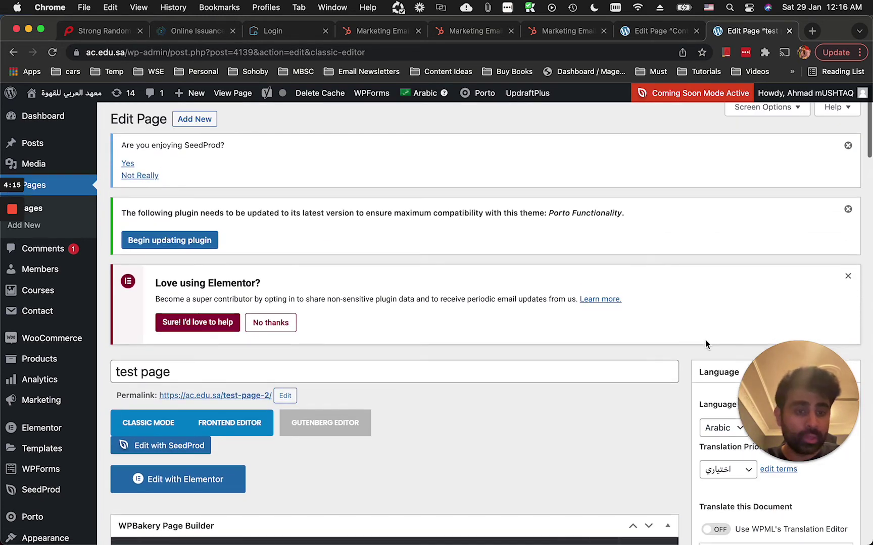
scroll(705, 340, "down", 4)
scroll(705, 340, "up", 4)
scroll(705, 341, "down", 5)
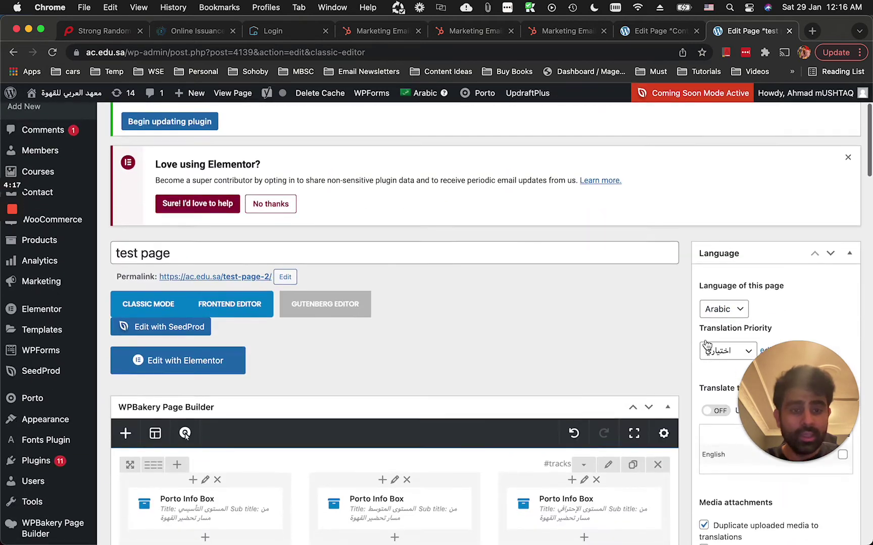
- Reload the test page's edit screen without saving the layout and switch it back to the WPBakery backend editor
left_click(386, 53)
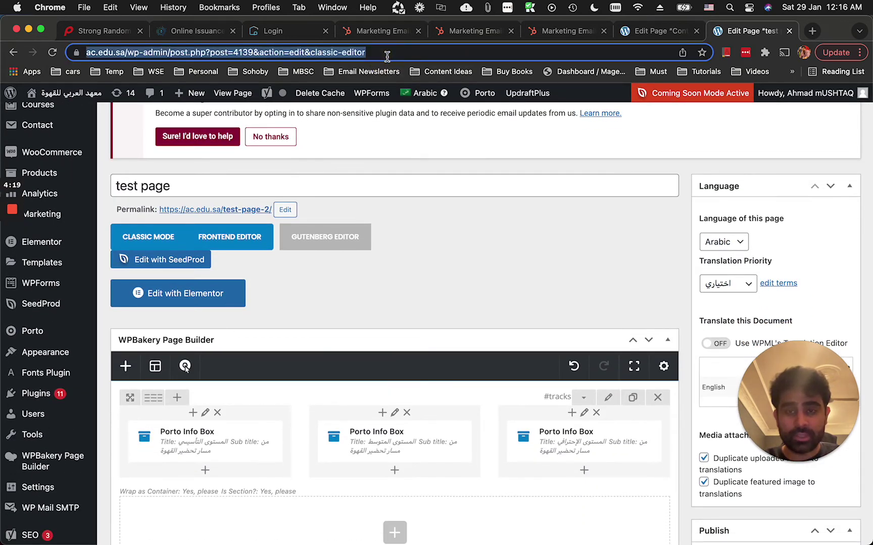
key("Return")
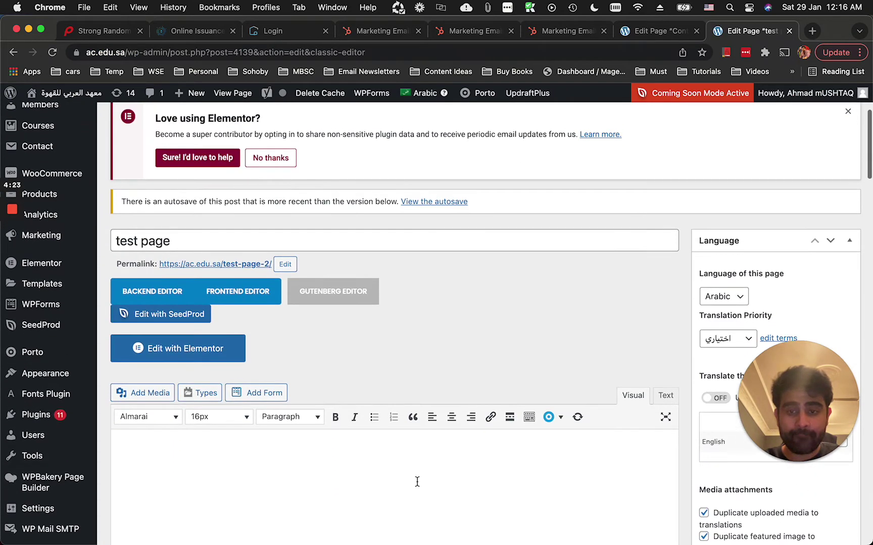
left_click(148, 255)
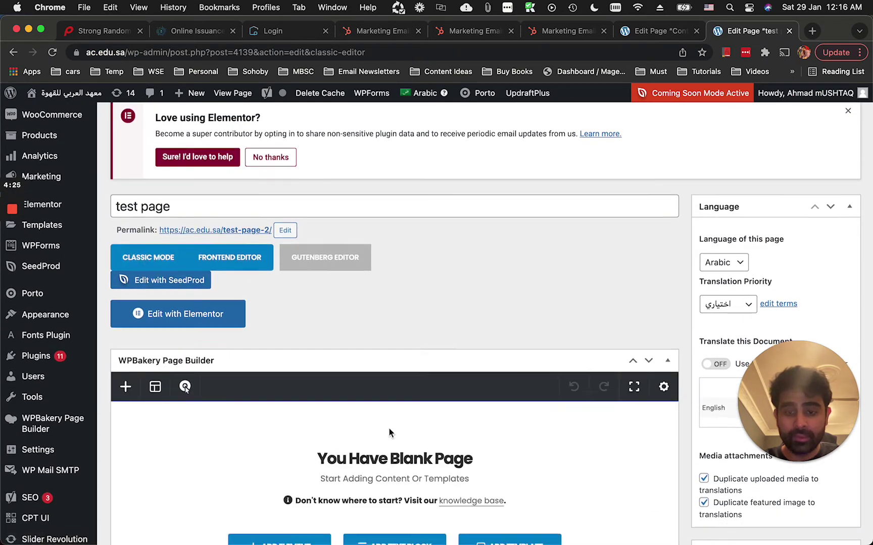
scroll(389, 432, "down", 3)
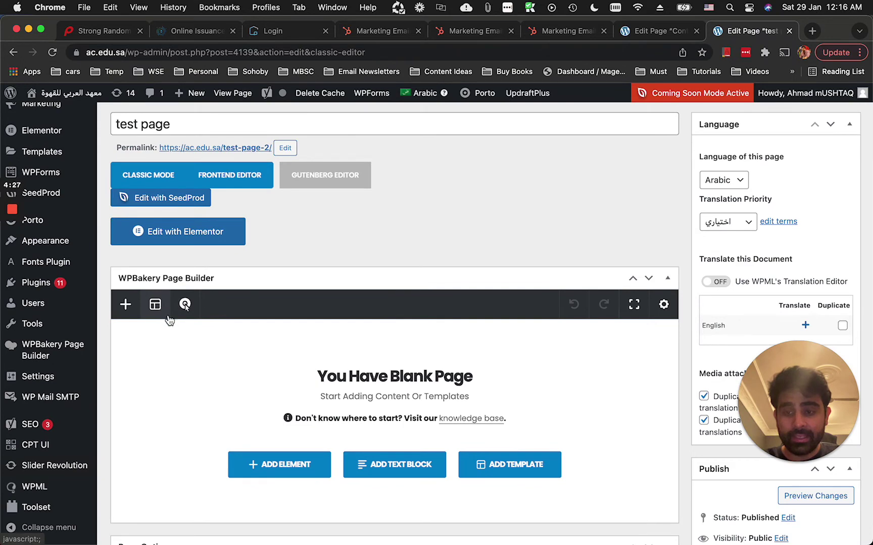
- Find the saved template "courses - part of the page 29-1-22" by searching for "course" and append it to the blank test page
left_click(156, 305)
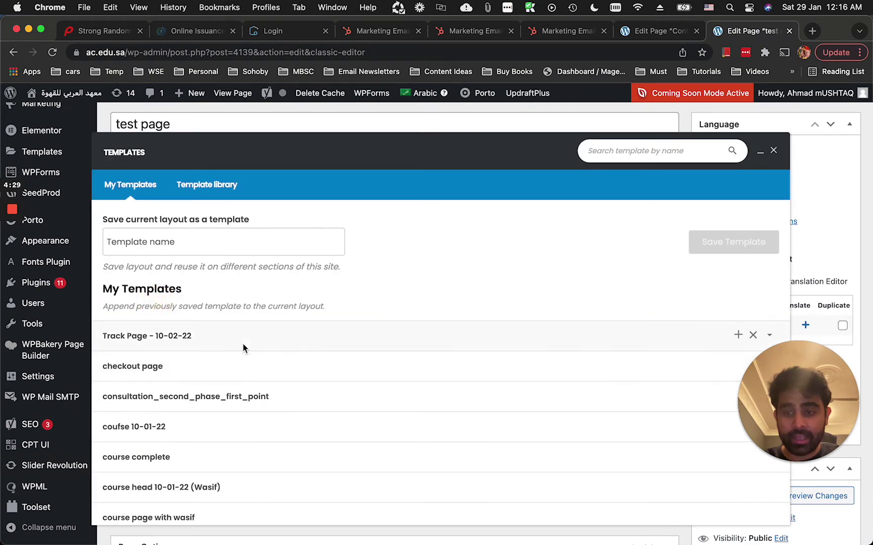
scroll(243, 345, "down", 1)
key("super+f")
type("course")
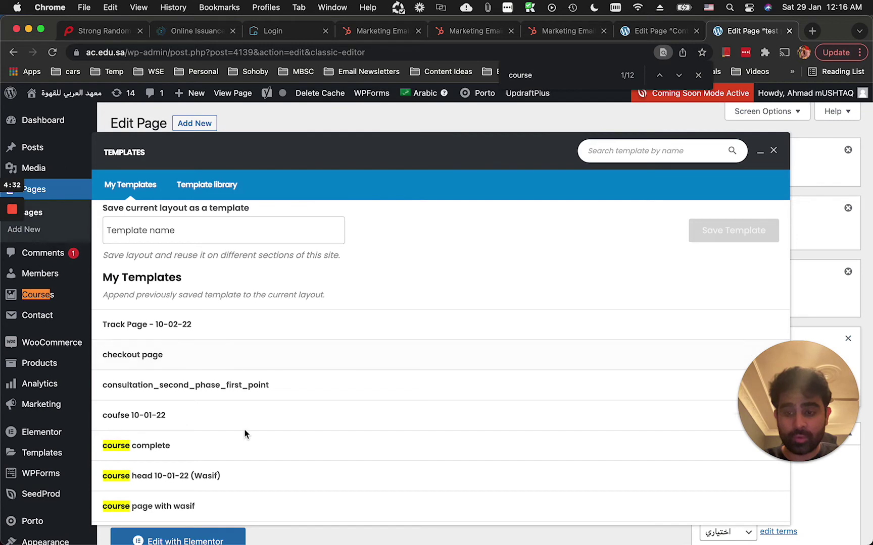
scroll(229, 449, "down", 1)
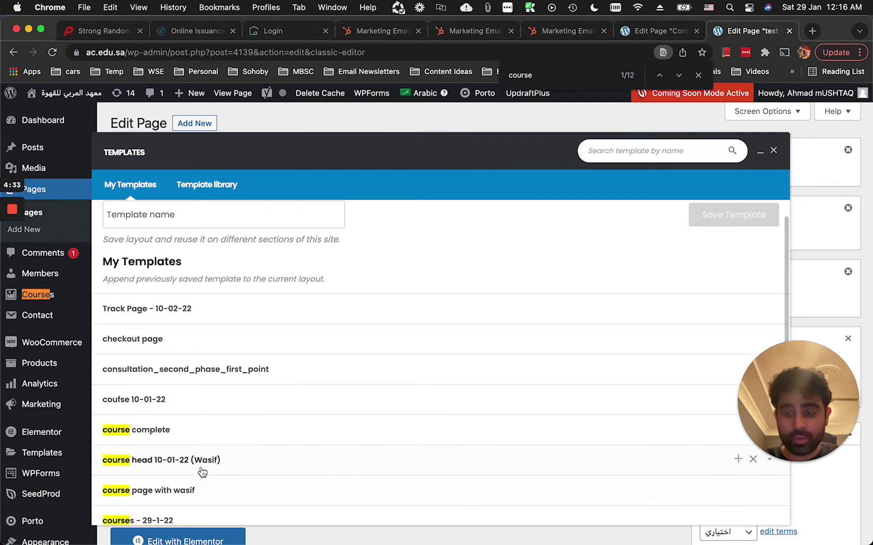
scroll(230, 515, "down", 3)
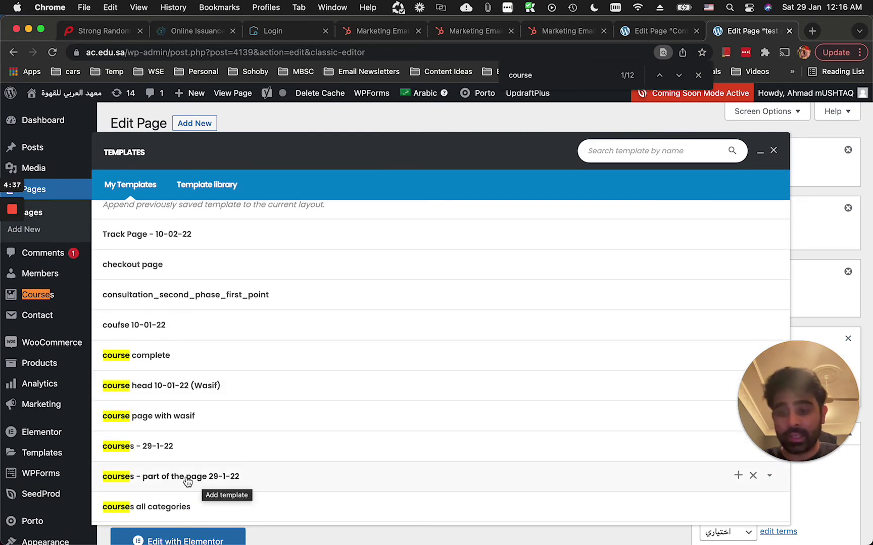
left_click(197, 482)
scroll(386, 406, "down", 10)
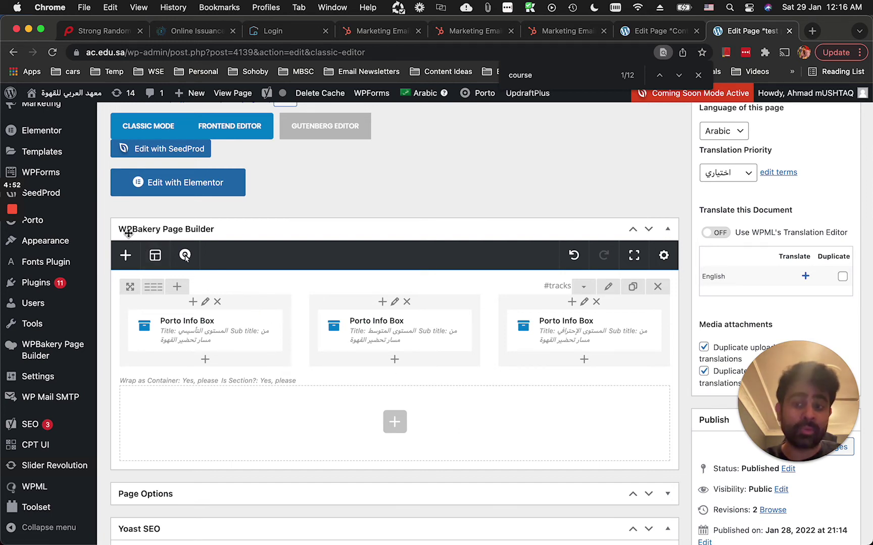
- Review the loaded #tracks row and update the published test page
scroll(555, 268, "up", 5)
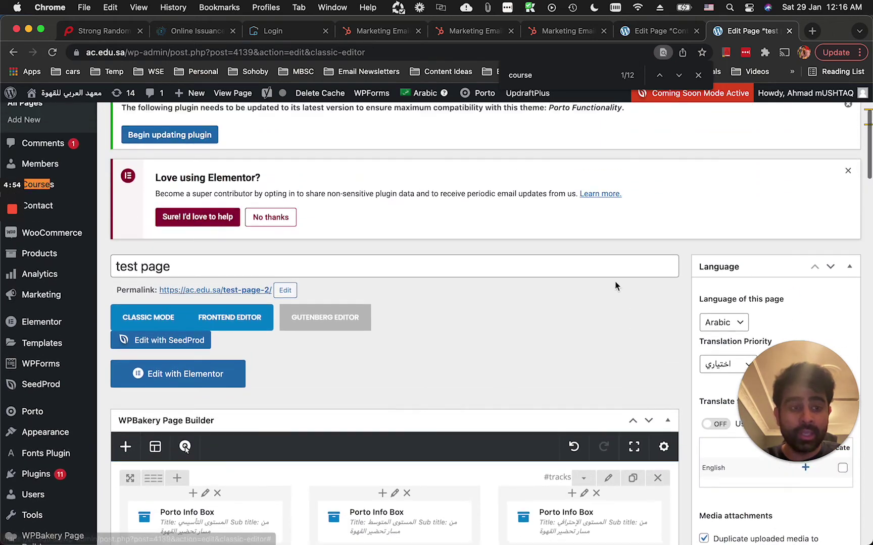
scroll(731, 267, "down", 1)
scroll(730, 267, "down", 5)
scroll(730, 267, "up", 1)
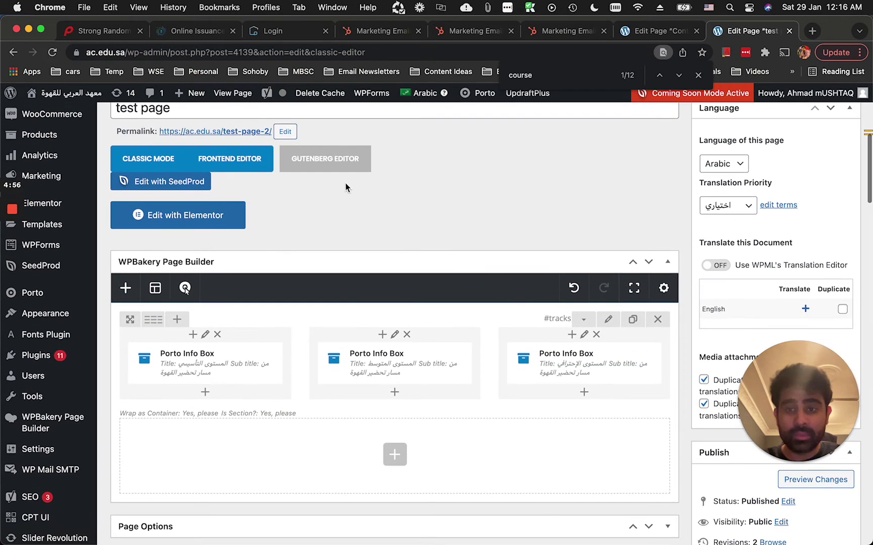
scroll(594, 236, "up", 6)
scroll(790, 226, "down", 10)
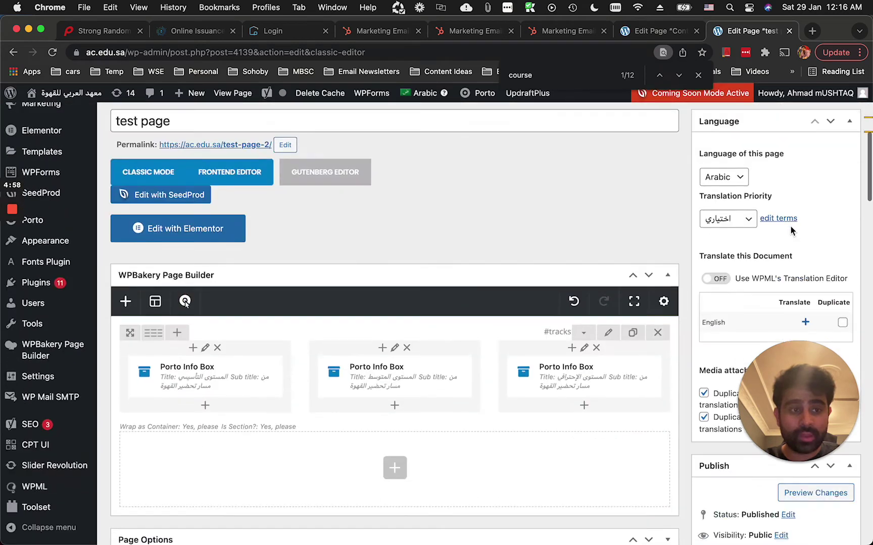
scroll(795, 226, "down", 4)
left_click(833, 241)
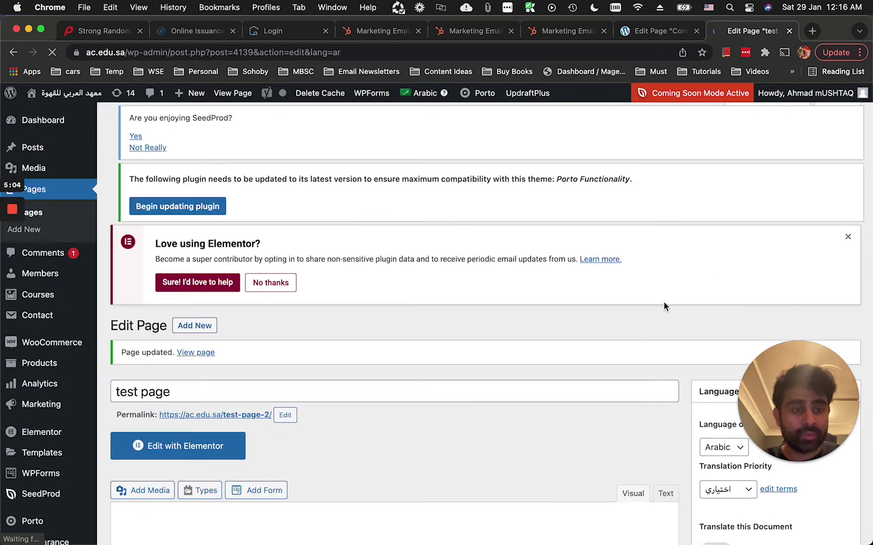
- Open the test page's permalink in a new browser tab and view the live page
scroll(664, 302, "down", 2)
left_click(253, 353, "super")
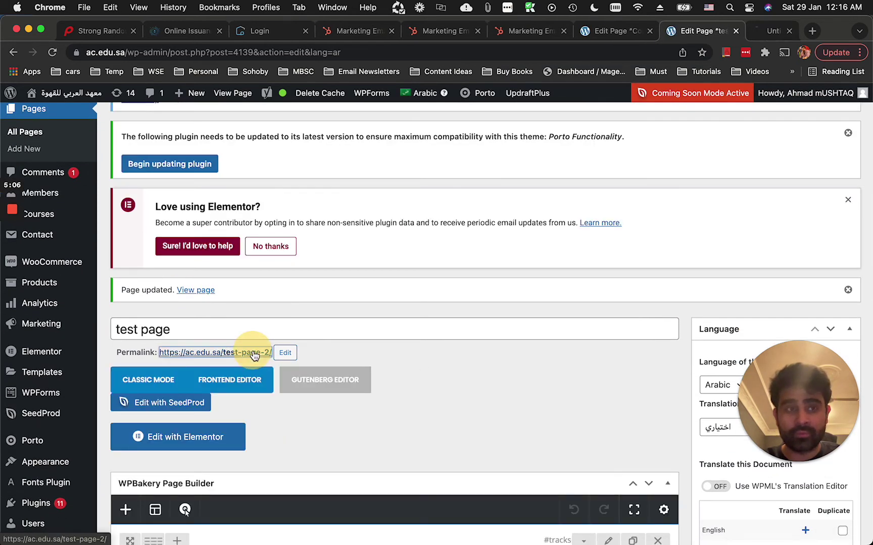
left_click(746, 30)
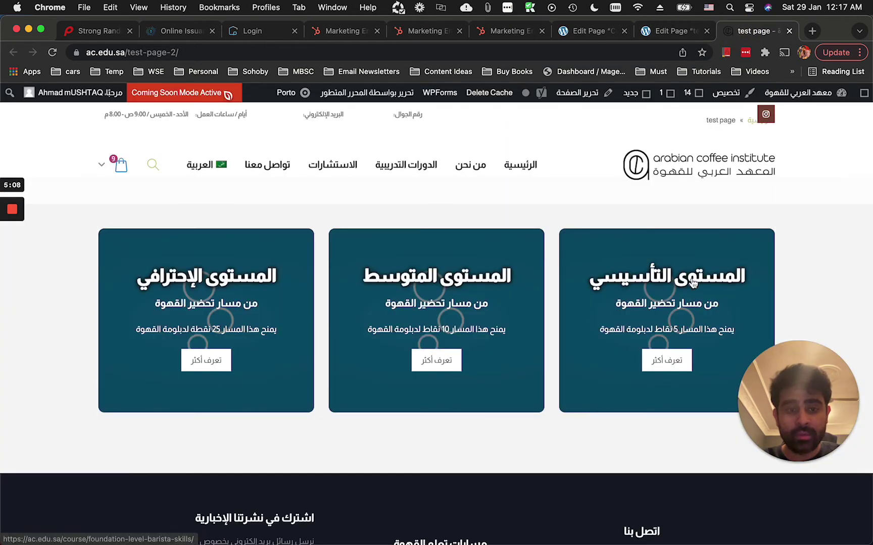